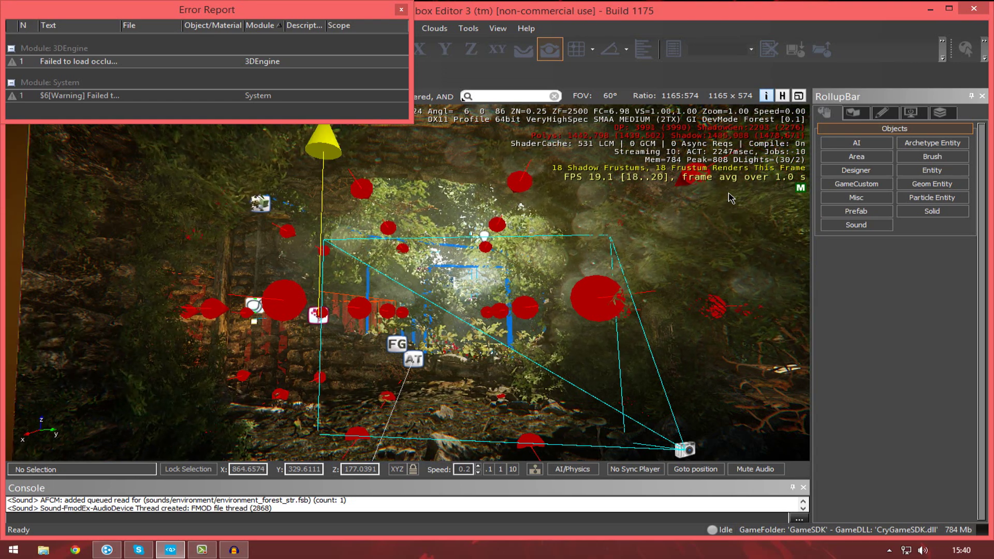
Close the Error Report window and look around the forest level in the perspective viewport.
{"action": "left_click", "coordinate": [402, 10]}
{"action": "right_click_drag", "start_coordinate": [523, 199], "coordinate": [487, 305]}
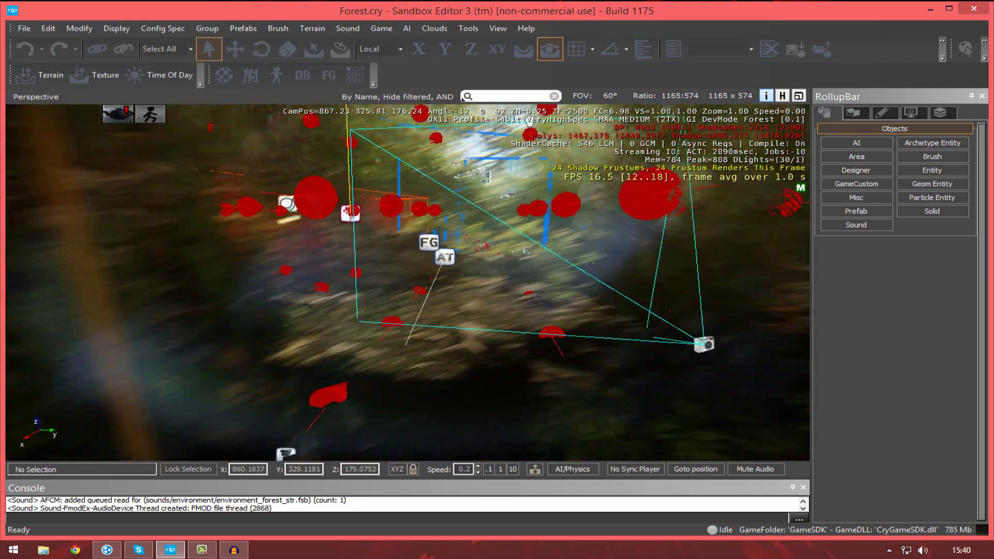
{"action": "right_click_drag", "start_coordinate": [600, 312], "coordinate": [622, 198]}
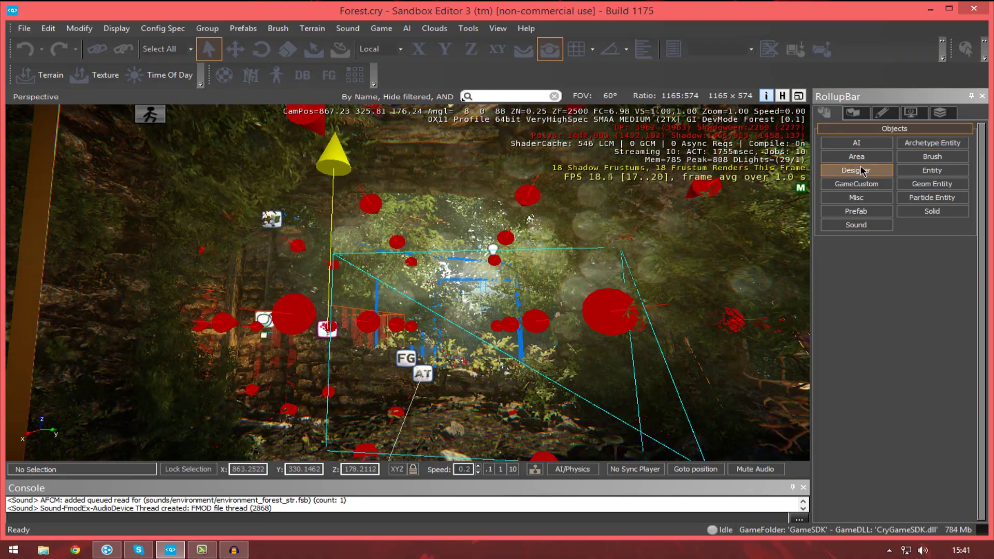
View the terrain map and Modify Terrain brush settings in the Terrain Editor, and close it.
{"action": "right_click_drag", "start_coordinate": [518, 269], "coordinate": [559, 295]}
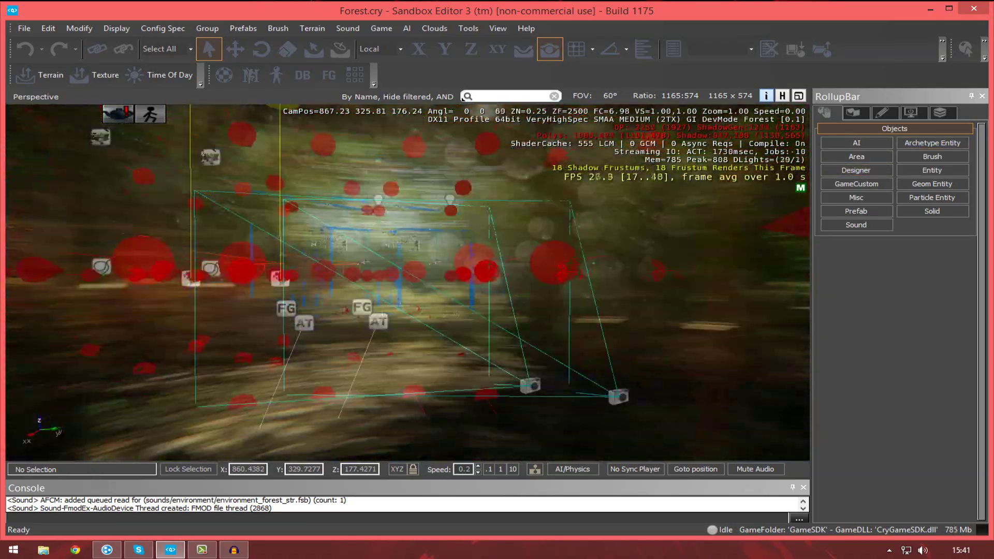
{"action": "right_click_drag", "start_coordinate": [466, 272], "coordinate": [438, 256]}
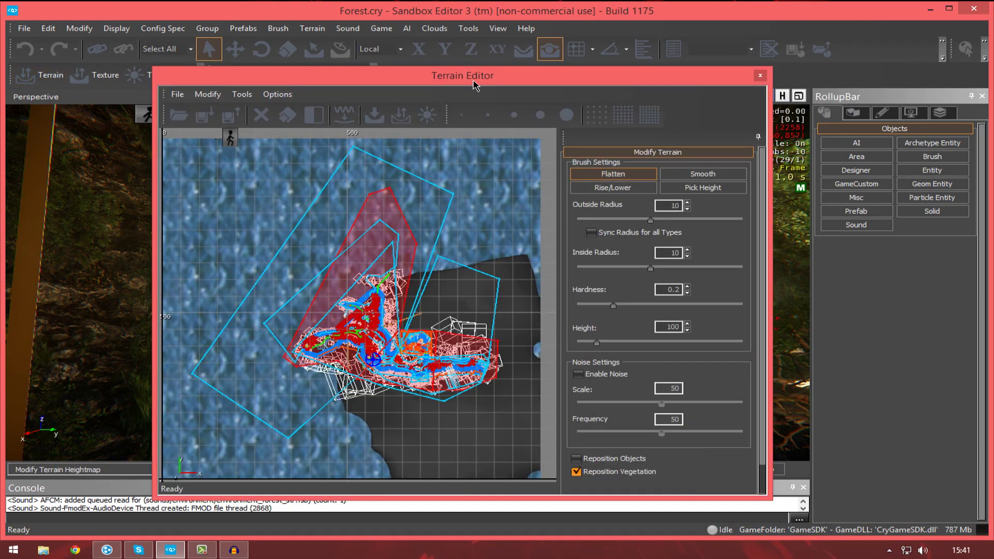
{"action": "left_click_drag", "start_coordinate": [474, 81], "coordinate": [588, 64]}
{"action": "left_click", "coordinate": [875, 59]}
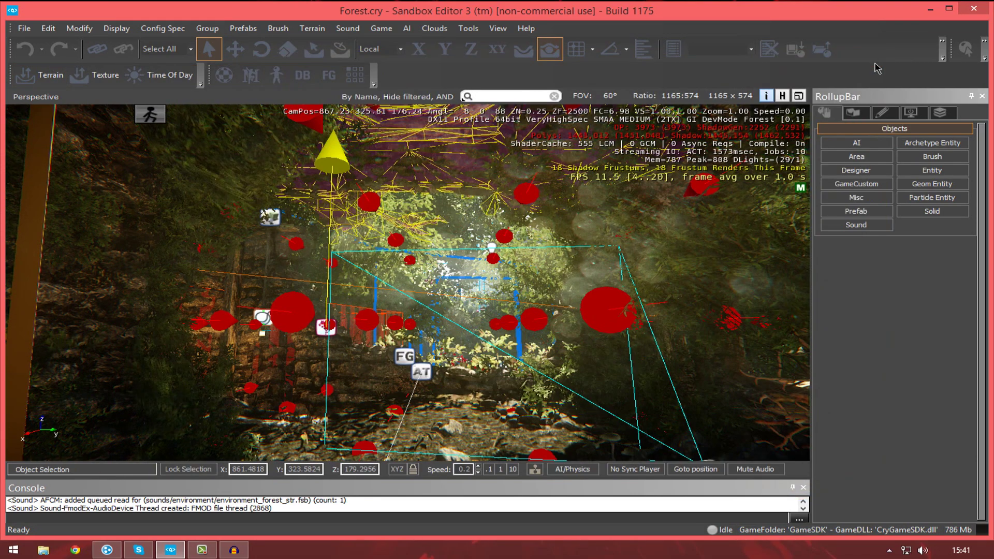
Select the forest_ruin_wall_b5 brush on the AB1_Art layer to view its brush parameters.
{"action": "mouse_move", "coordinate": [550, 340]}
{"action": "right_mouse_down"}
{"action": "mouse_move", "coordinate": [751, 363]}
{"action": "mouse_move", "coordinate": [372, 337]}
{"action": "mouse_move", "coordinate": [515, 340]}
{"action": "right_mouse_up"}
{"action": "left_click", "coordinate": [550, 340]}
{"action": "right_click_drag", "start_coordinate": [464, 97], "coordinate": [602, 313]}
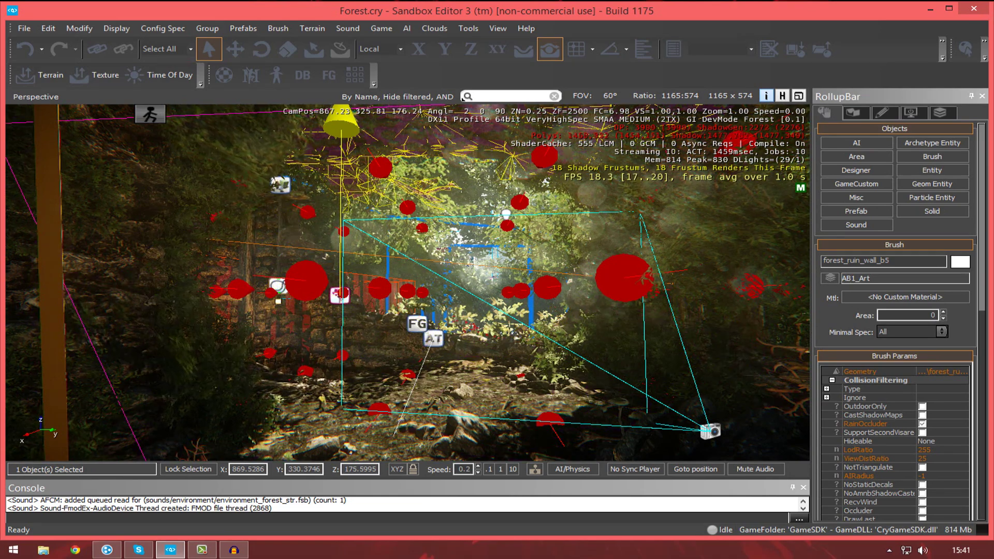
{"action": "mouse_move", "coordinate": [464, 97]}
{"action": "right_mouse_down"}
{"action": "mouse_move", "coordinate": [497, 99]}
{"action": "mouse_move", "coordinate": [486, 93]}
{"action": "right_mouse_up"}
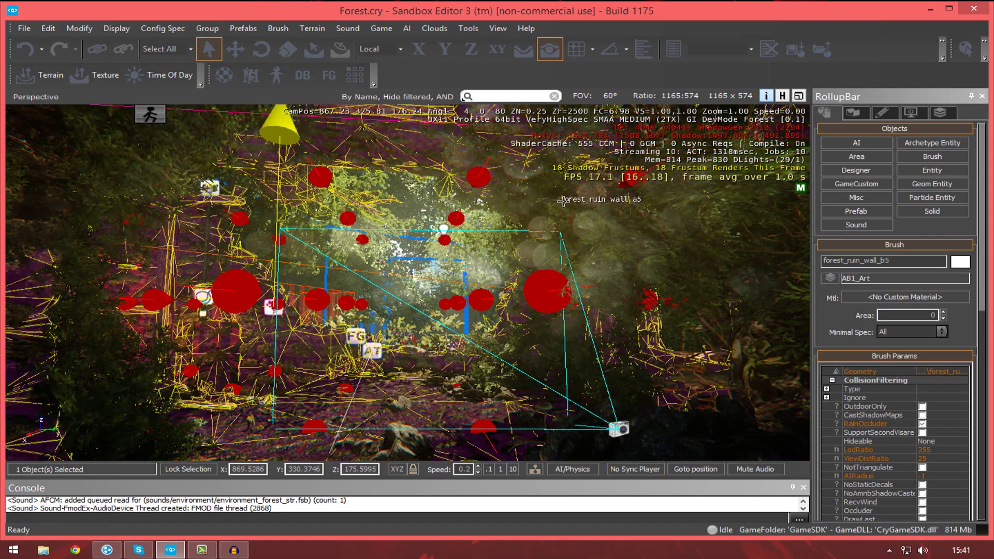
{"action": "mouse_move", "coordinate": [648, 223]}
{"action": "right_mouse_down"}
{"action": "mouse_move", "coordinate": [618, 222]}
{"action": "mouse_move", "coordinate": [614, 204]}
{"action": "mouse_move", "coordinate": [630, 228]}
{"action": "mouse_move", "coordinate": [639, 218]}
{"action": "right_mouse_up"}
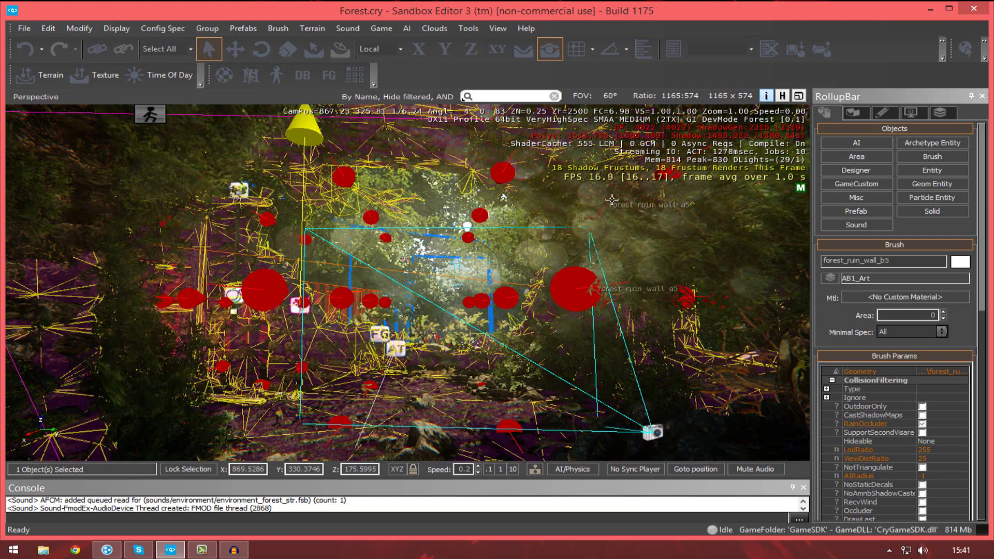
{"action": "left_click", "coordinate": [551, 508]}
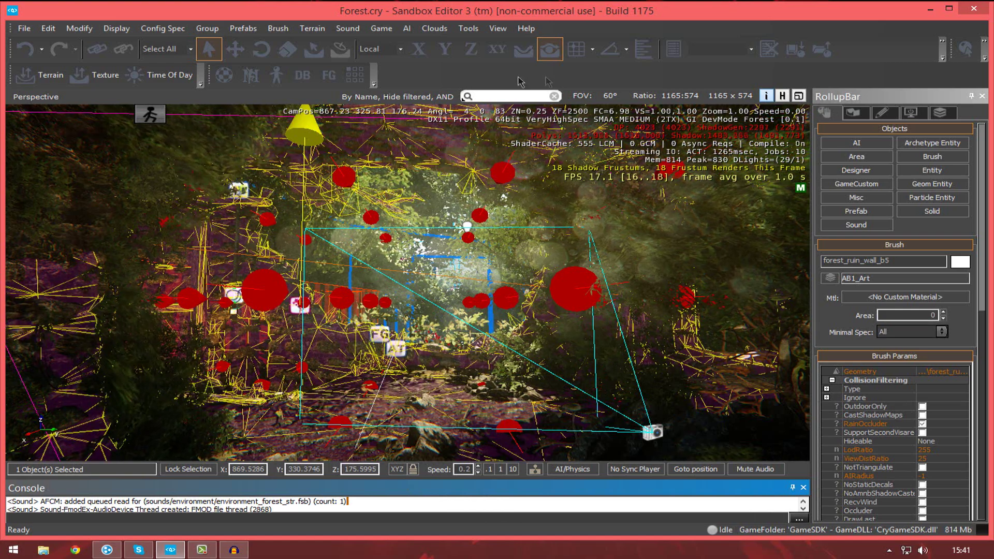
{"action": "left_click", "coordinate": [48, 28]}
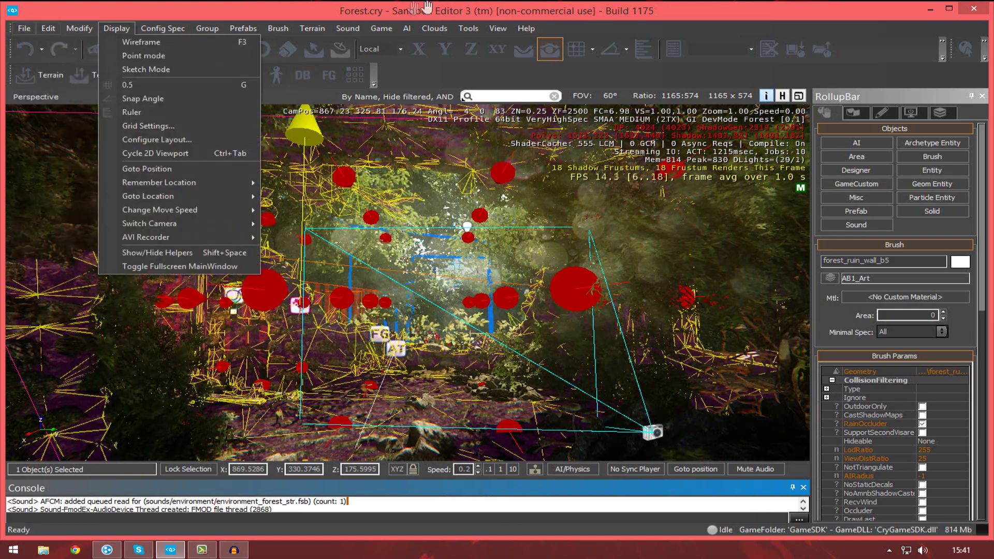
{"action": "left_click", "coordinate": [661, 16]}
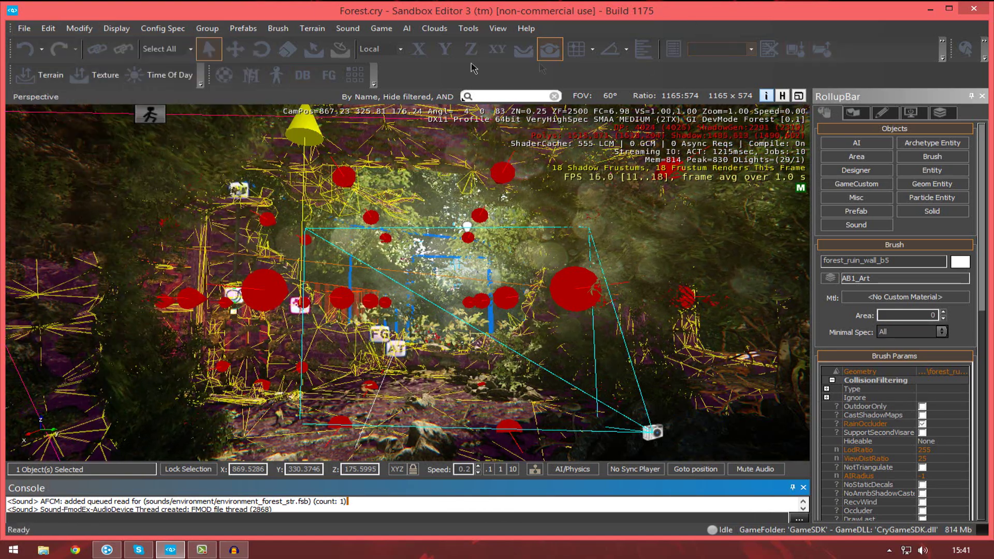
{"action": "right_click_drag", "start_coordinate": [524, 227], "coordinate": [494, 278]}
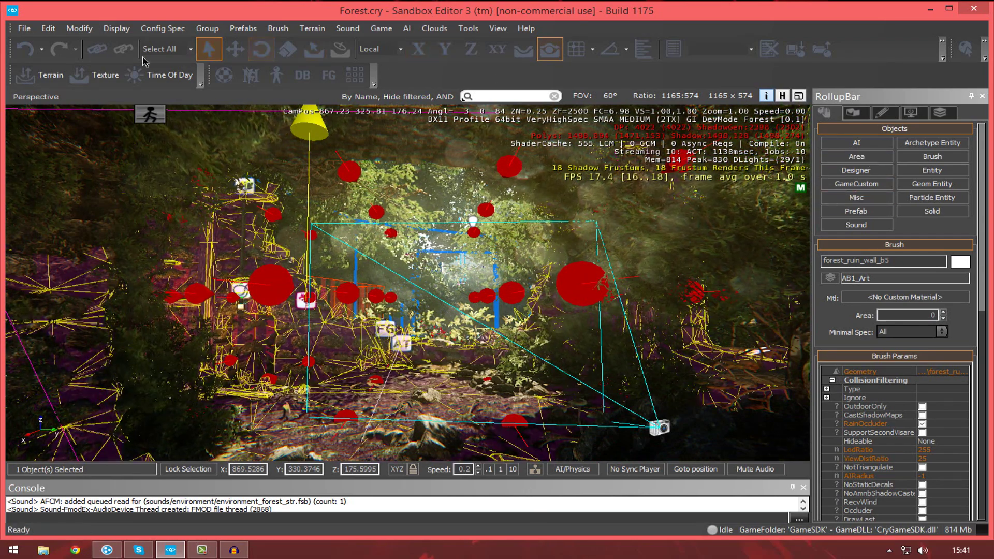
{"action": "left_click", "coordinate": [24, 29]}
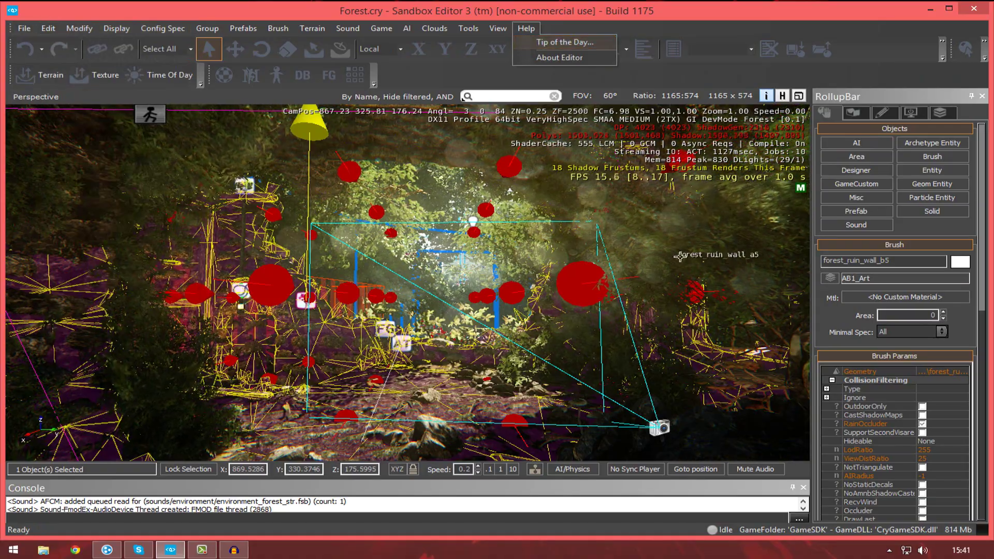
{"action": "right_click_drag", "start_coordinate": [648, 249], "coordinate": [645, 284]}
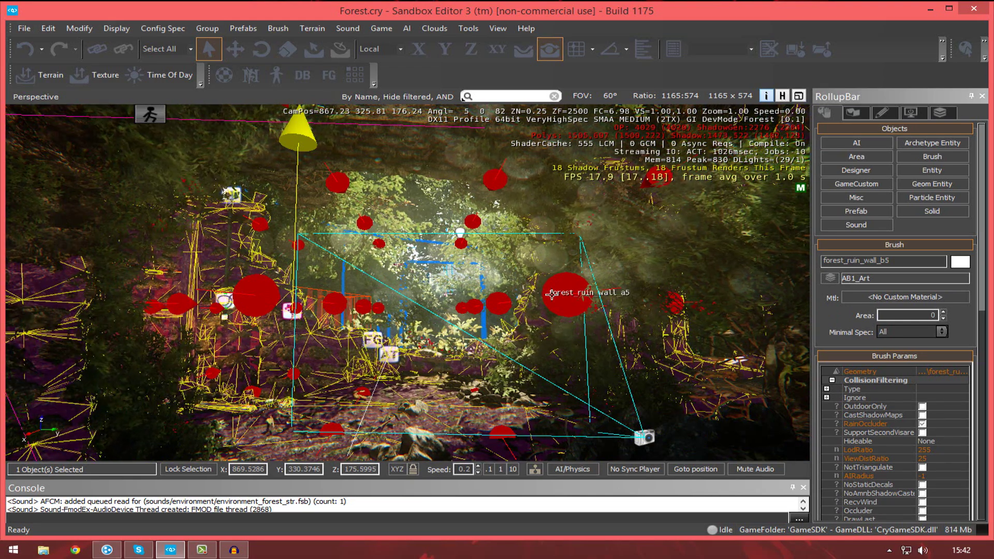
Select the collision_solid3 solid on the Boundary_Collision layer to view its geometry flags and solid parameters.
{"action": "right_click_drag", "start_coordinate": [711, 217], "coordinate": [622, 233]}
{"action": "left_click", "coordinate": [621, 233]}
{"action": "right_click_drag", "start_coordinate": [312, 316], "coordinate": [388, 314]}
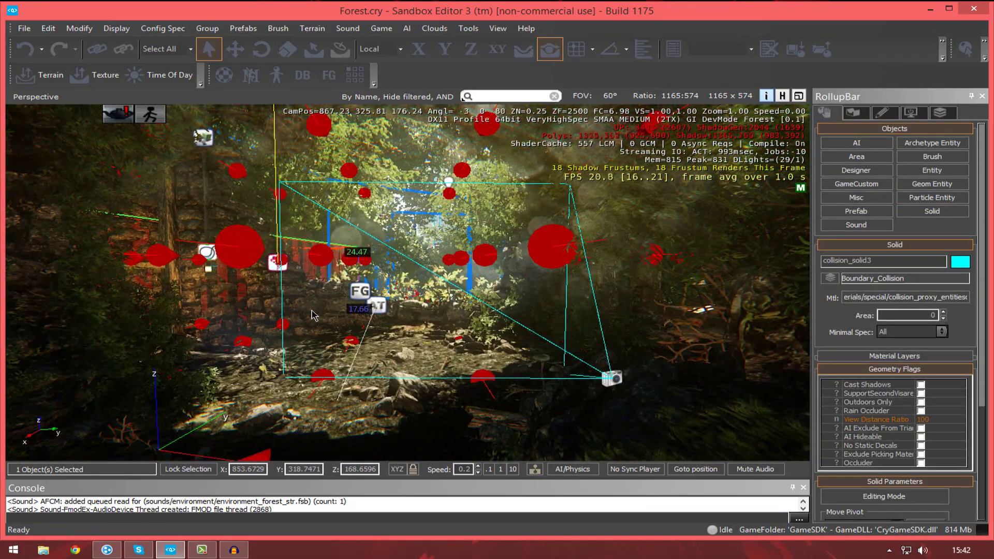
{"action": "key", "text": "shift+h"}
{"action": "key", "text": "Return"}
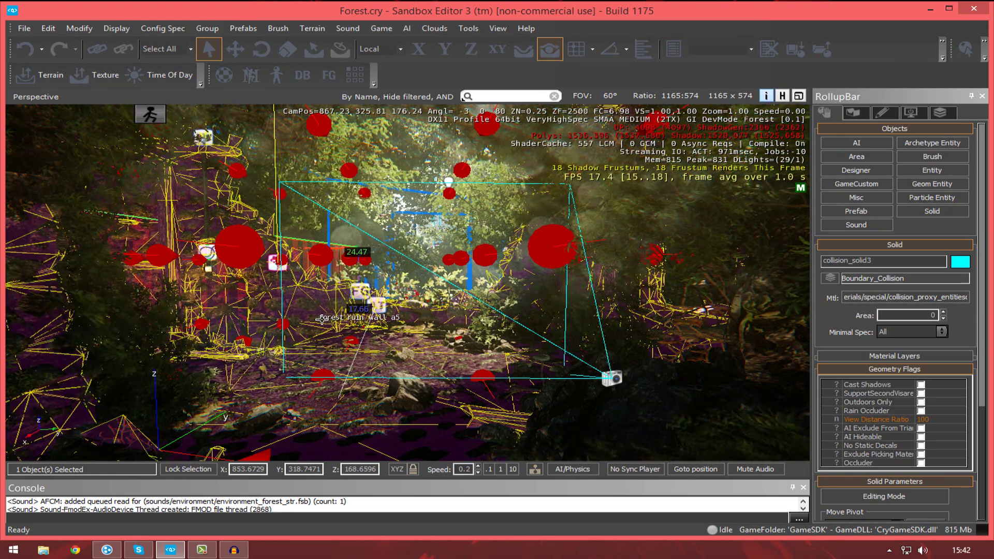
{"action": "right_click_drag", "start_coordinate": [361, 341], "coordinate": [468, 341]}
{"action": "right_click_drag", "start_coordinate": [498, 373], "coordinate": [568, 258]}
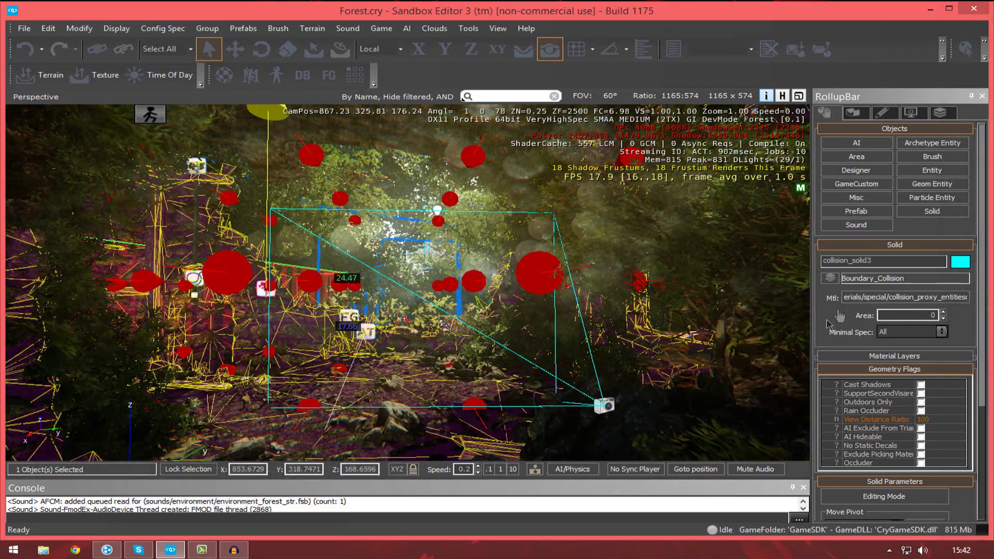
{"action": "mouse_move", "coordinate": [804, 114]}
{"action": "right_mouse_down"}
{"action": "mouse_move", "coordinate": [822, 116]}
{"action": "mouse_move", "coordinate": [797, 115]}
{"action": "right_mouse_up"}
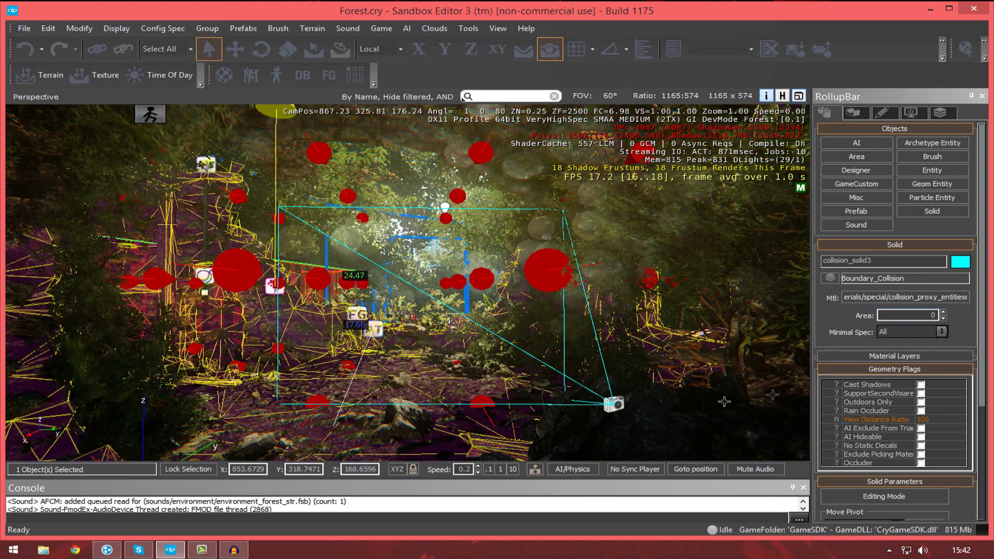
Examine the loading and shader messages listed in the Console.
{"action": "left_click", "coordinate": [597, 511]}
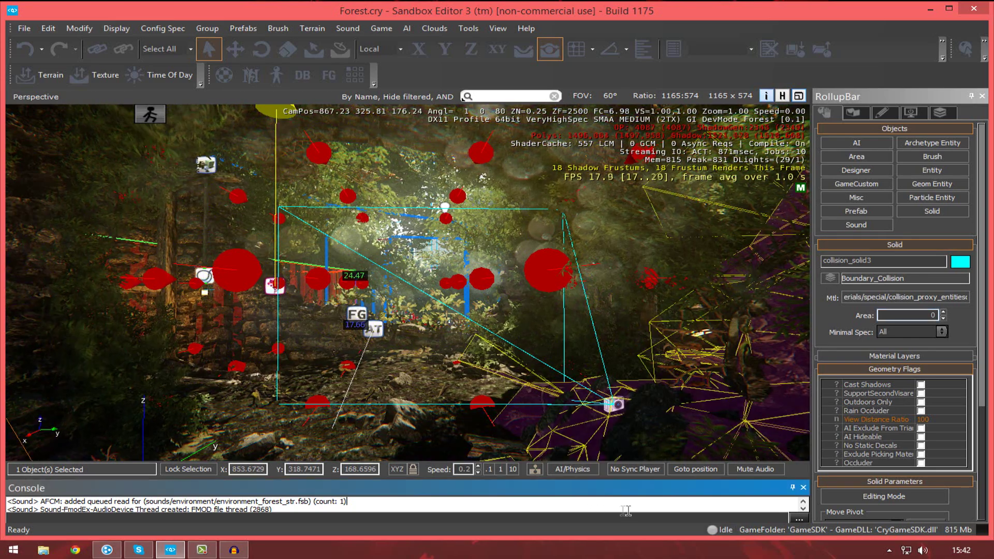
{"action": "left_click", "coordinate": [803, 502]}
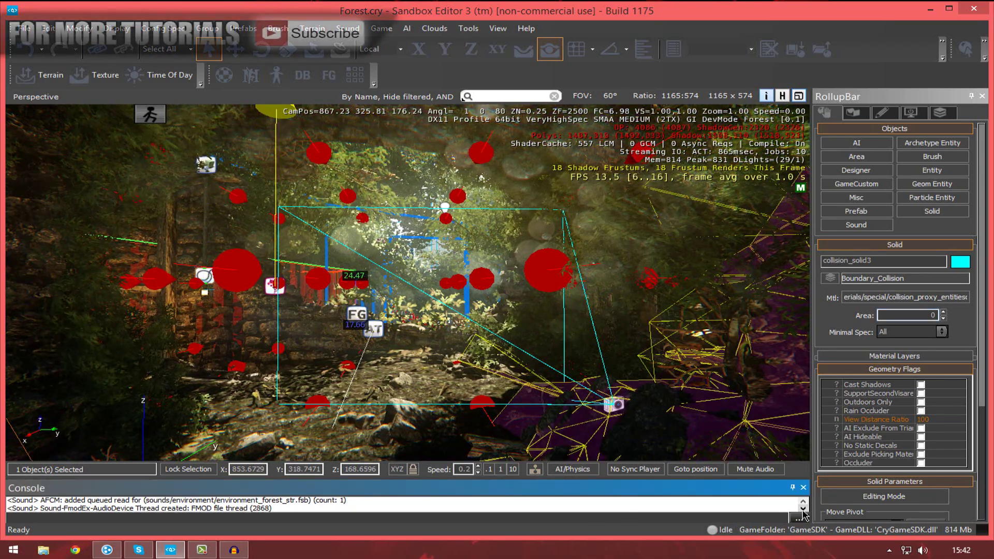
{"action": "left_click", "coordinate": [803, 501]}
{"action": "left_click", "coordinate": [803, 502]}
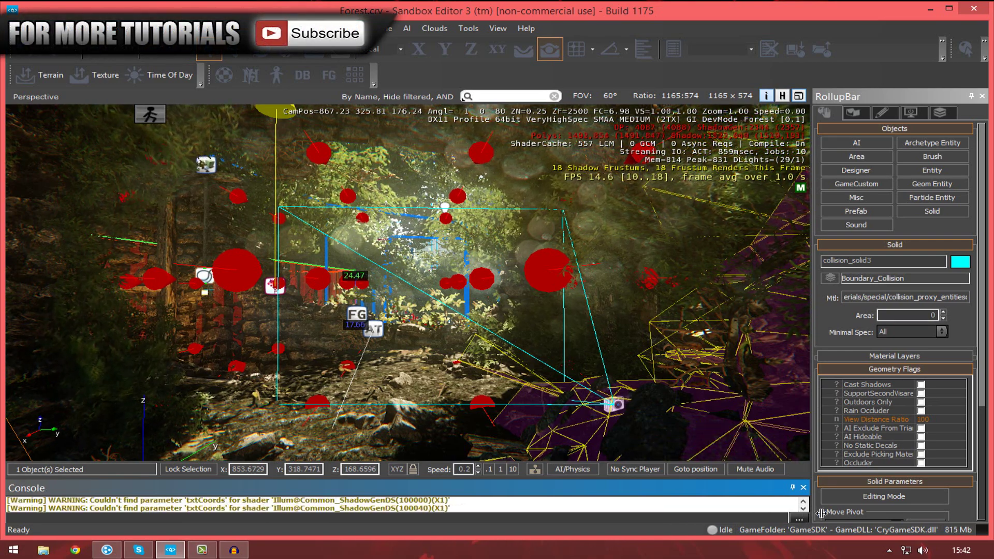
Undock the Console into a floating window over the viewport and dock it back beneath the viewport at full width.
{"action": "double_click", "coordinate": [785, 494]}
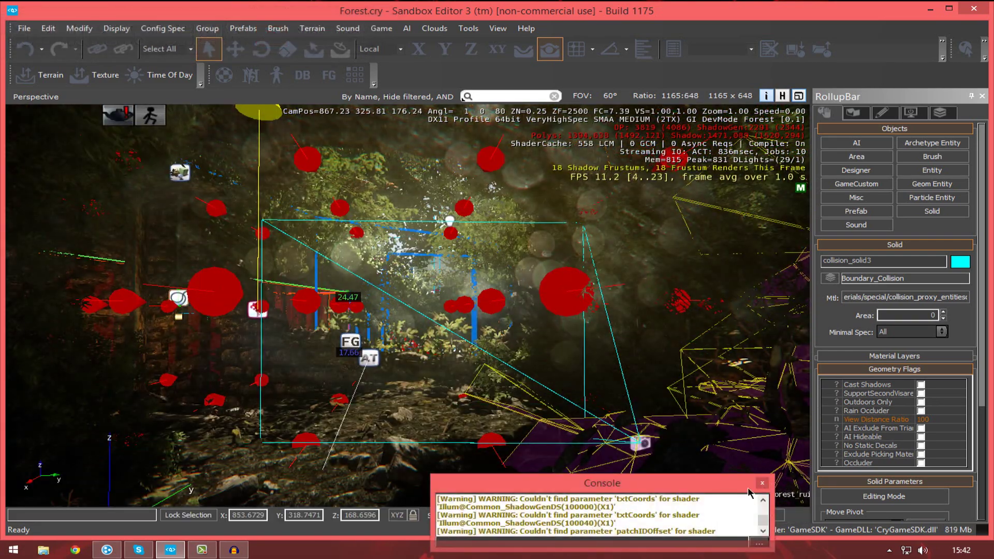
{"action": "left_click_drag", "start_coordinate": [728, 491], "coordinate": [671, 328]}
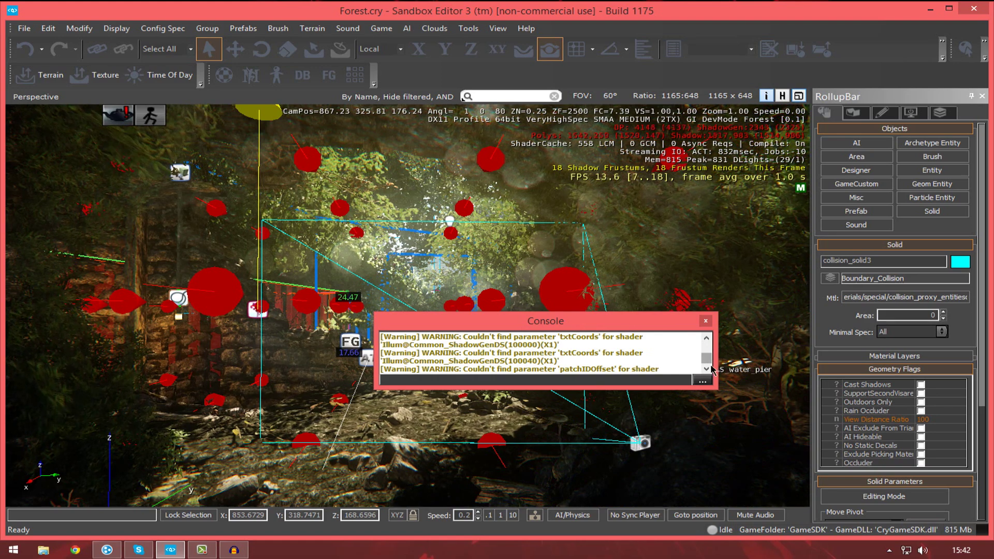
{"action": "left_click_drag", "start_coordinate": [611, 321], "coordinate": [495, 505]}
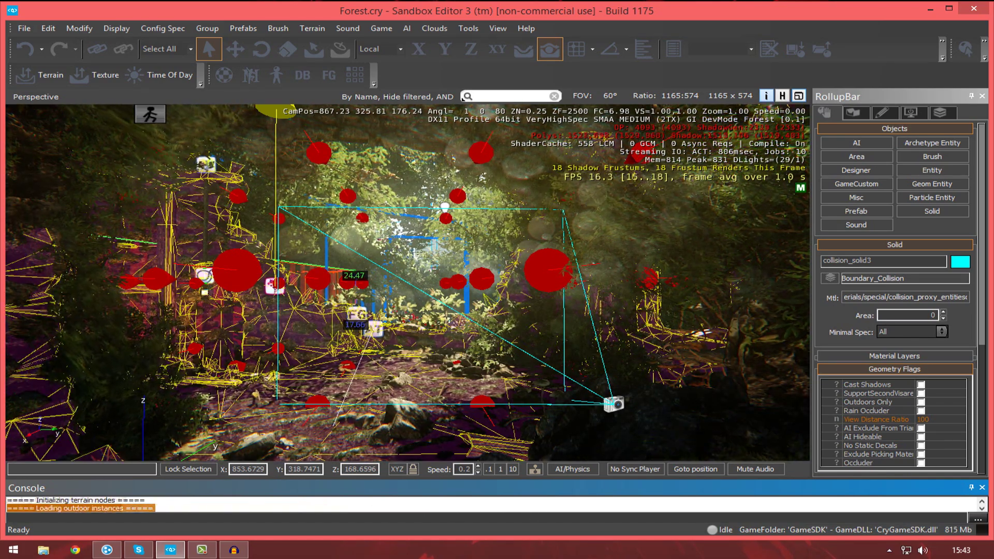
{"action": "mouse_move", "coordinate": [986, 511]}
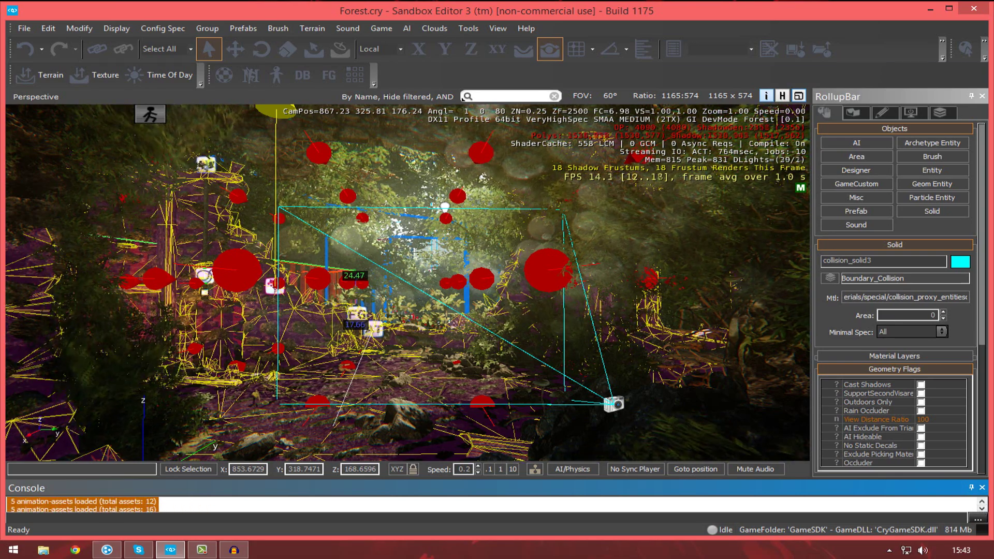
Switch the selected collision_solid3 from Select mode to Move mode.
{"action": "right_click_drag", "start_coordinate": [409, 282], "coordinate": [232, 345]}
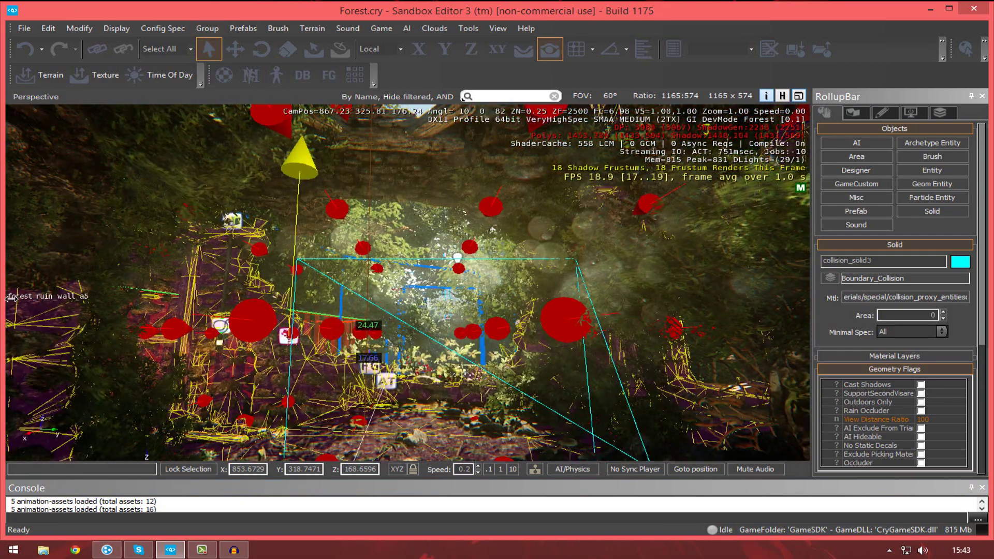
{"action": "right_click_drag", "start_coordinate": [235, 354], "coordinate": [223, 373]}
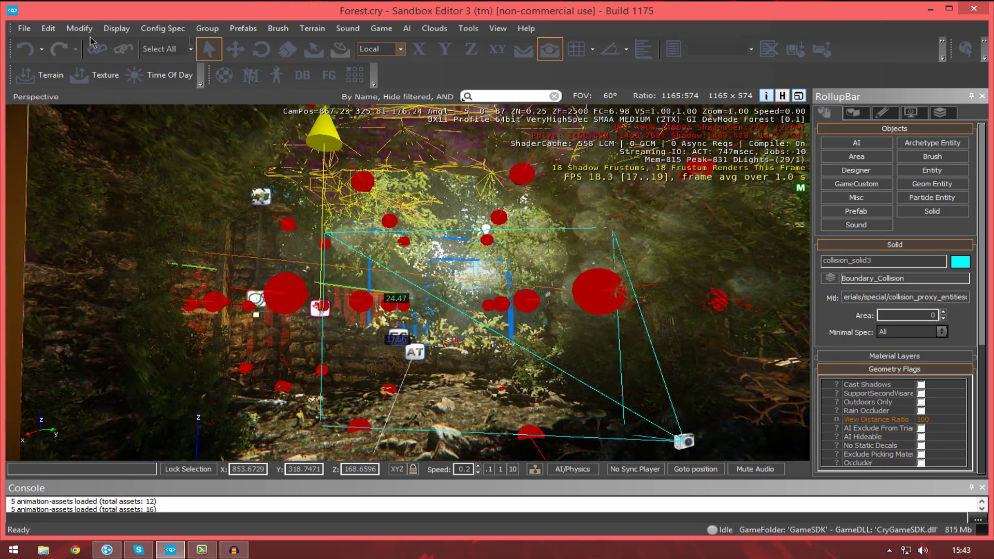
{"action": "left_click", "coordinate": [235, 49]}
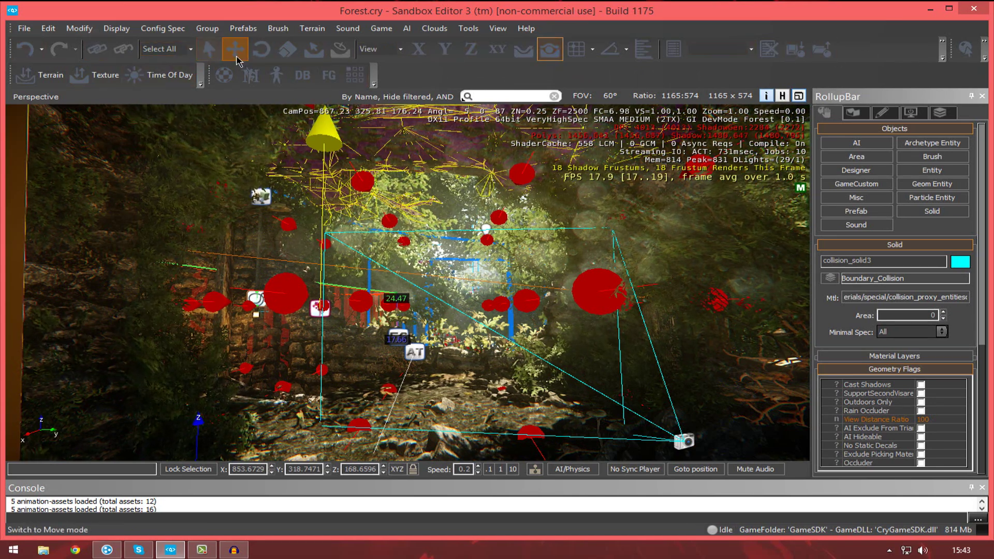
{"action": "left_click", "coordinate": [210, 51]}
{"action": "left_click", "coordinate": [235, 51]}
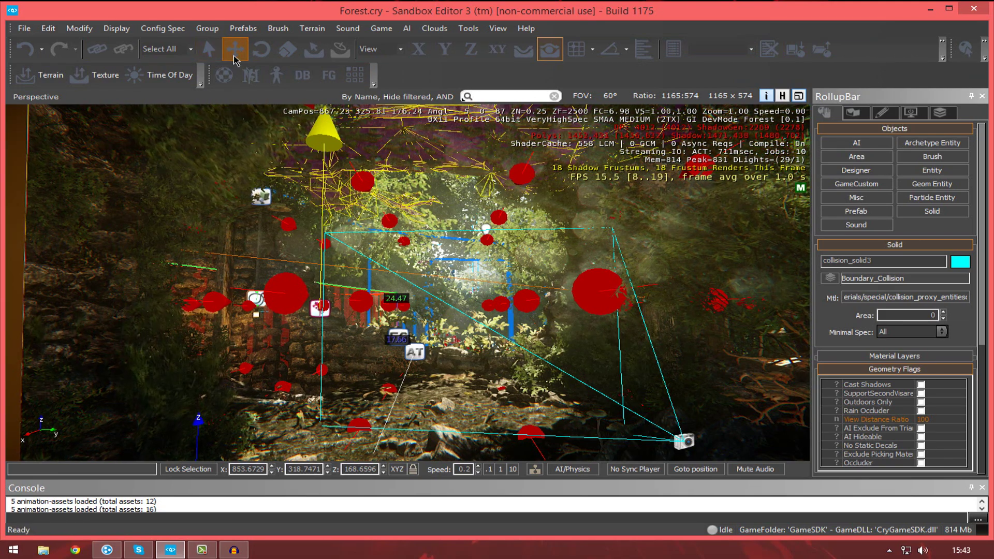
{"action": "right_click_drag", "start_coordinate": [440, 217], "coordinate": [457, 232]}
{"action": "right_click_drag", "start_coordinate": [409, 115], "coordinate": [463, 218]}
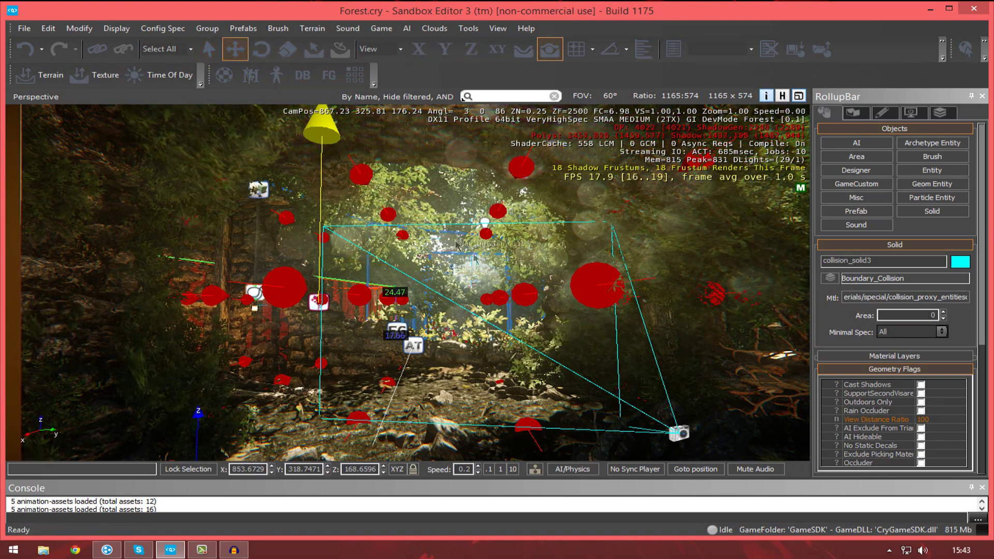
{"action": "right_click_drag", "start_coordinate": [383, 243], "coordinate": [410, 257]}
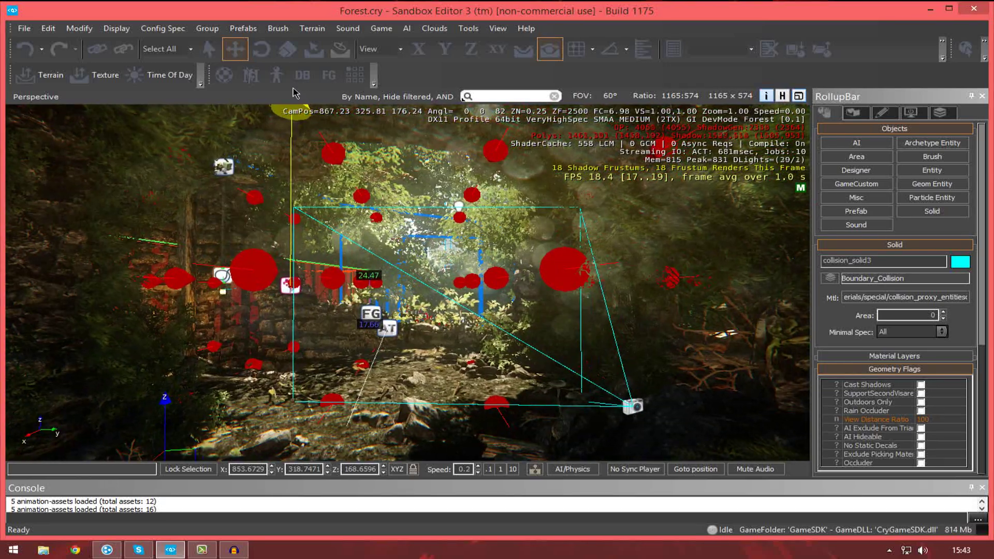
Select the forest_ruin_wall_a5 brush and activate Move mode for it.
{"action": "left_click", "coordinate": [261, 48]}
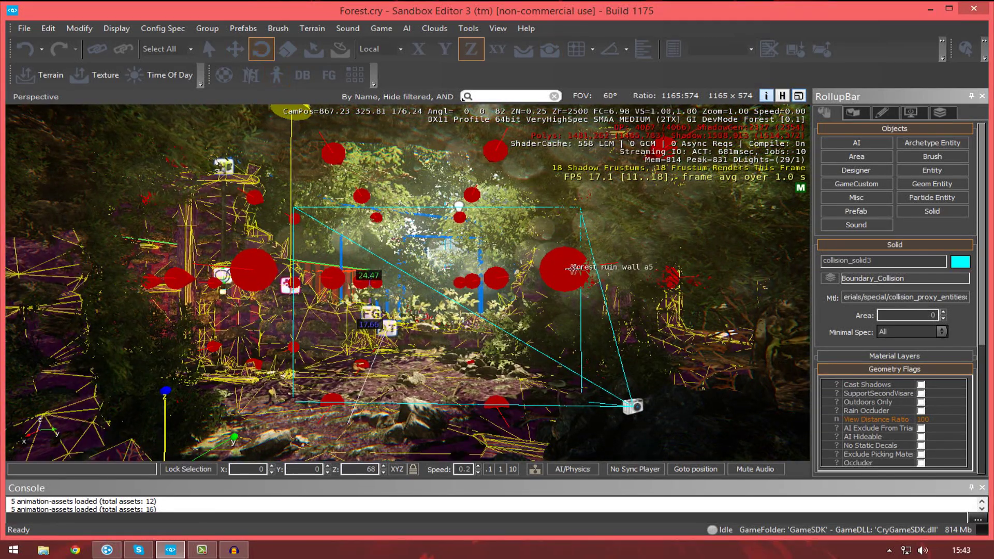
{"action": "left_click", "coordinate": [651, 268]}
{"action": "left_click", "coordinate": [235, 49]}
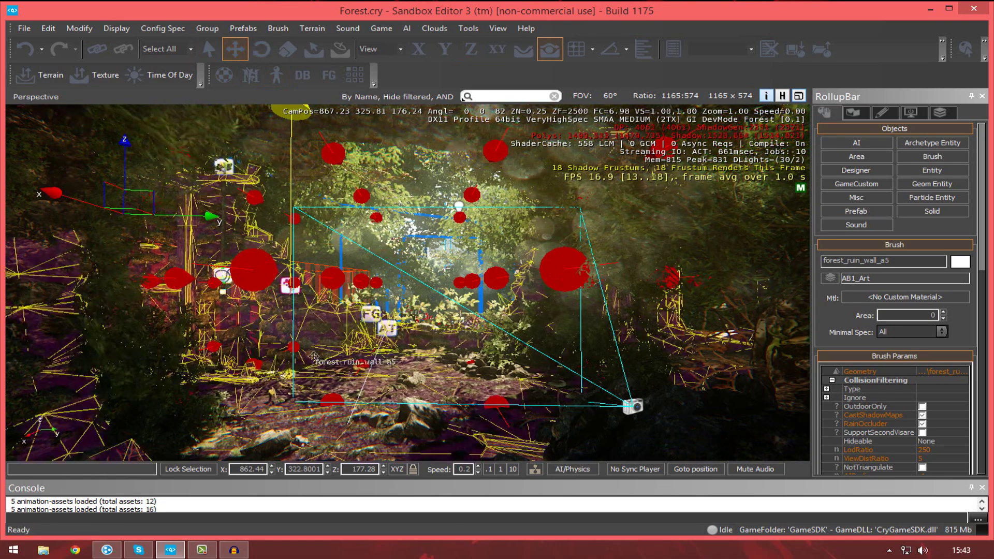
Switch the forest_ruin_wall_a5 brush to Rotate mode and enable the terrain-and-object snapping constraint.
{"action": "left_click", "coordinate": [261, 49]}
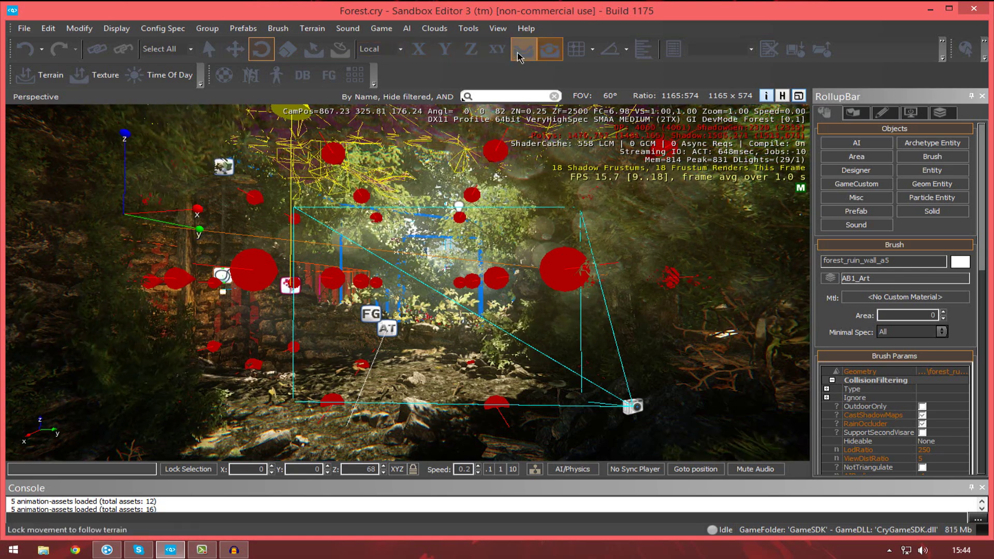
{"action": "left_click", "coordinate": [551, 54]}
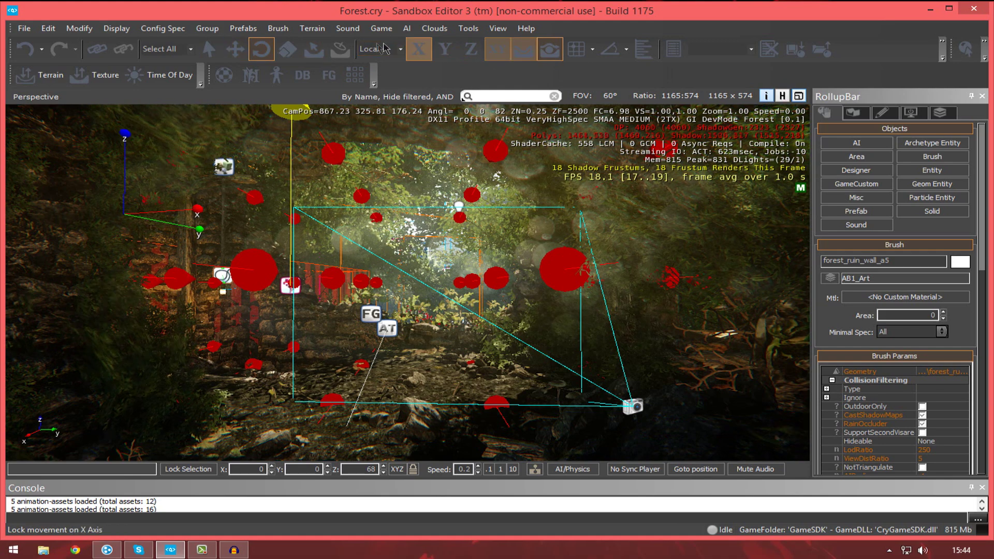
Put the forest_ruin_wall_a5 brush into Move mode, and briefly view the Terrain Editor before closing it.
{"action": "left_click", "coordinate": [235, 49]}
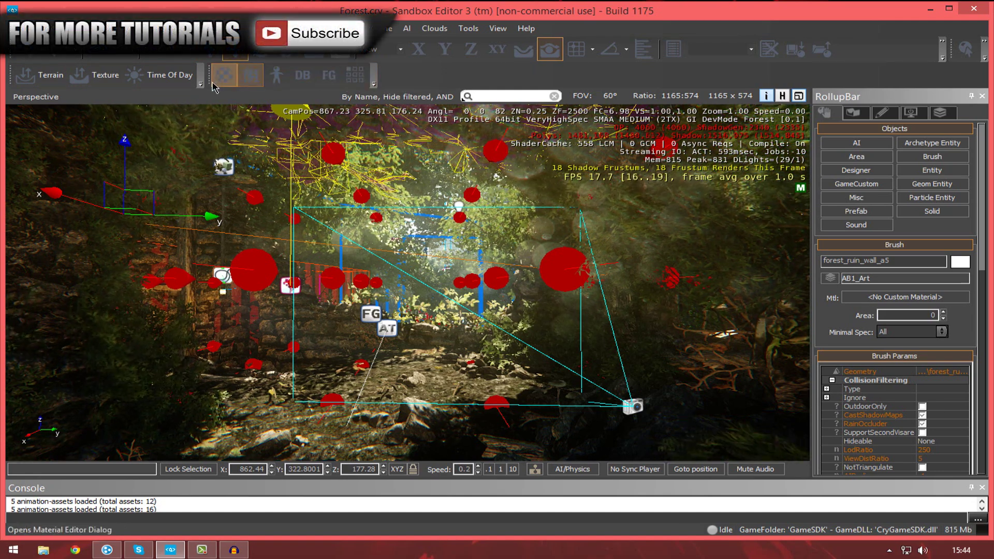
{"action": "left_click", "coordinate": [51, 76]}
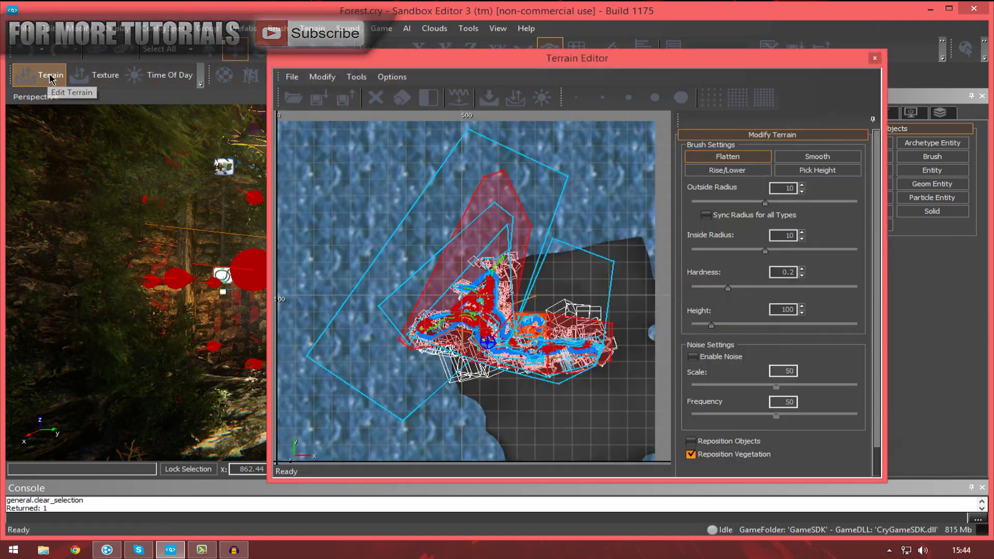
{"action": "left_click", "coordinate": [873, 57]}
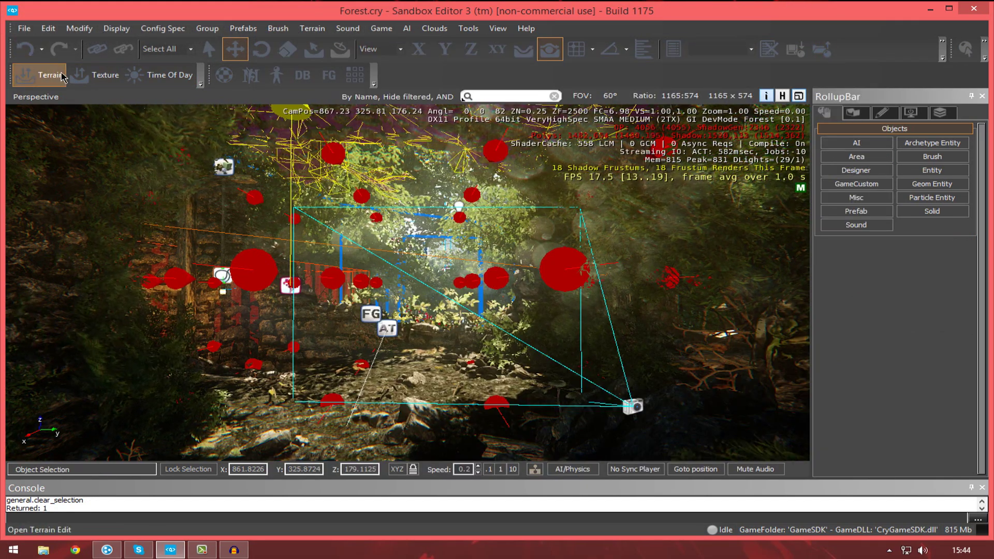
View the Terrain Texture Layers and Time Of Day editors in turn, closing each one.
{"action": "left_click", "coordinate": [101, 75]}
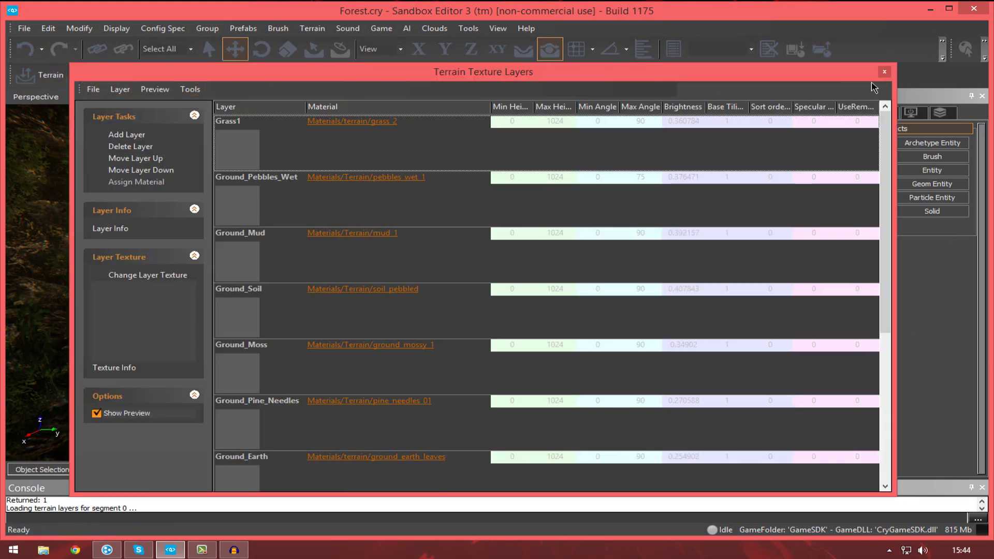
{"action": "left_click", "coordinate": [885, 72]}
{"action": "left_click", "coordinate": [161, 75]}
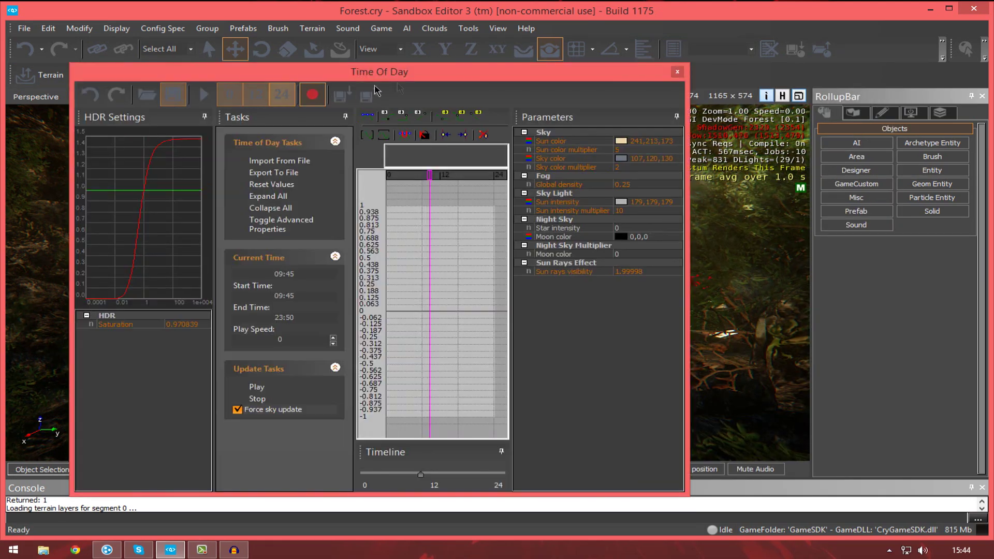
{"action": "left_click", "coordinate": [677, 73]}
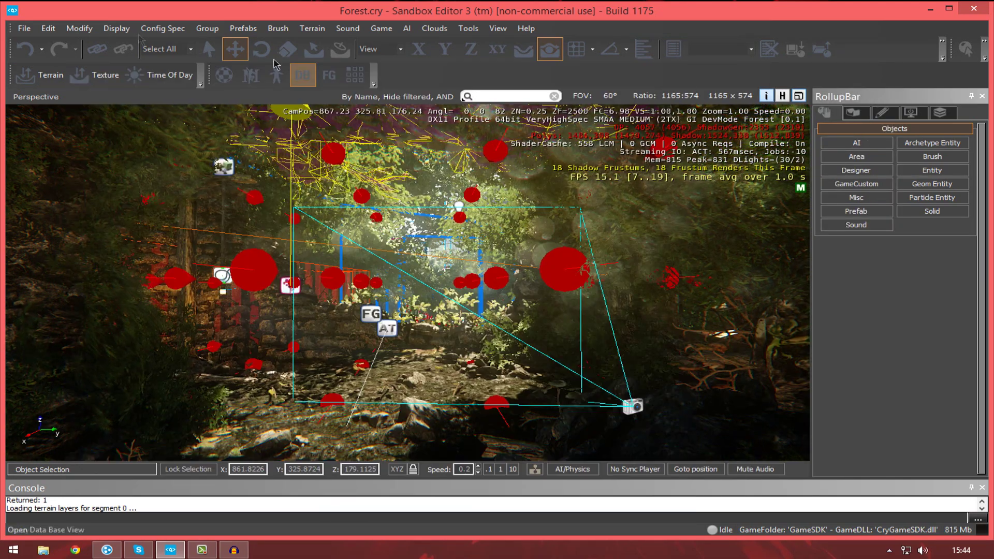
Open the Material Editor as a floating window, reposition it over the viewport and dock it alongside the RollupBar.
{"action": "left_click", "coordinate": [224, 76]}
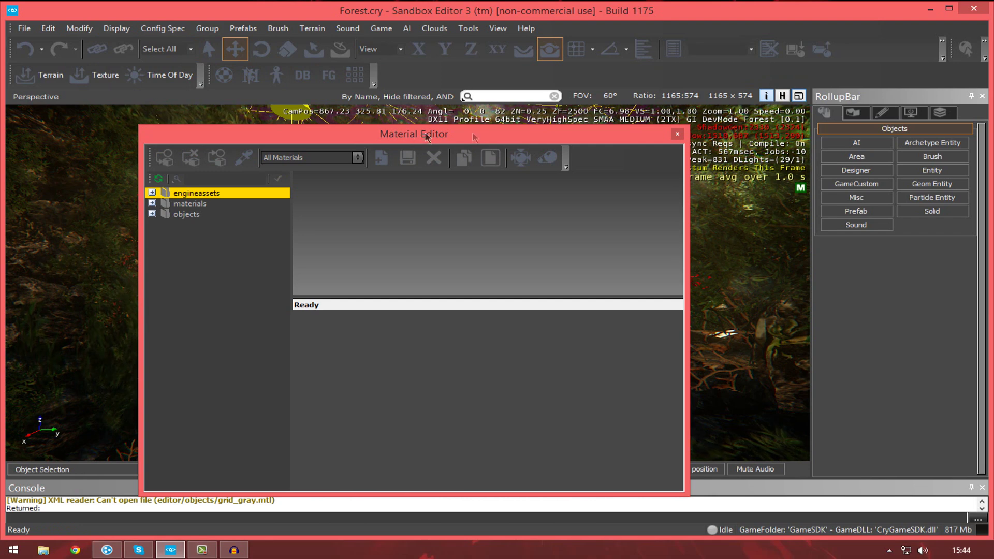
{"action": "left_click_drag", "start_coordinate": [415, 135], "coordinate": [553, 96]}
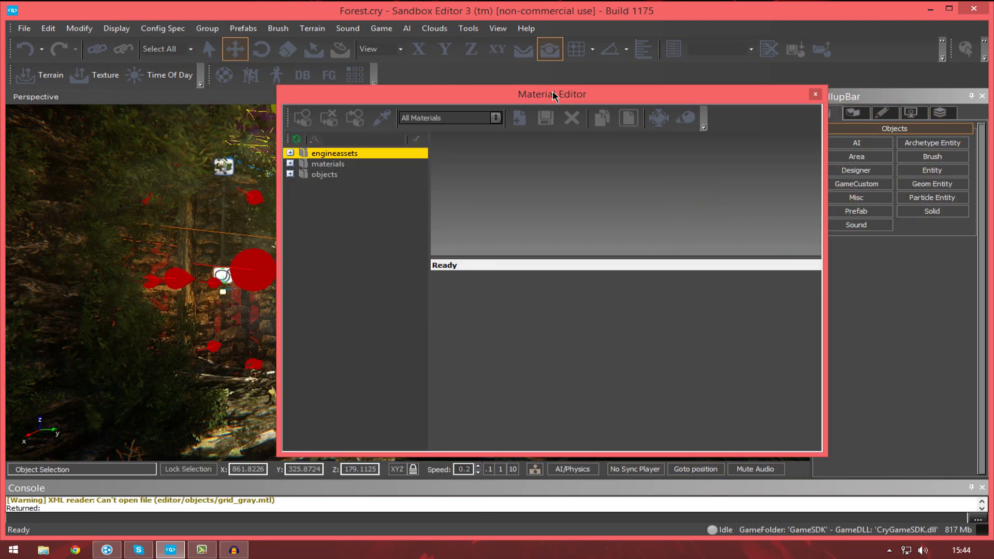
{"action": "left_click_drag", "start_coordinate": [553, 93], "coordinate": [522, 100]}
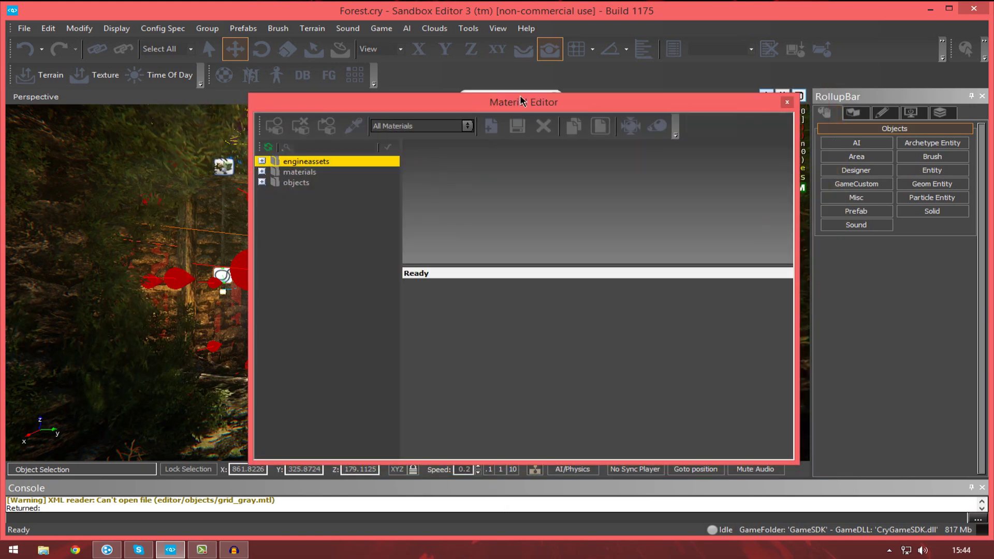
{"action": "mouse_move", "coordinate": [522, 100]}
{"action": "left_mouse_down"}
{"action": "mouse_move", "coordinate": [699, 115]}
{"action": "mouse_move", "coordinate": [751, 188]}
{"action": "mouse_move", "coordinate": [493, 122]}
{"action": "mouse_move", "coordinate": [534, 99]}
{"action": "left_mouse_up"}
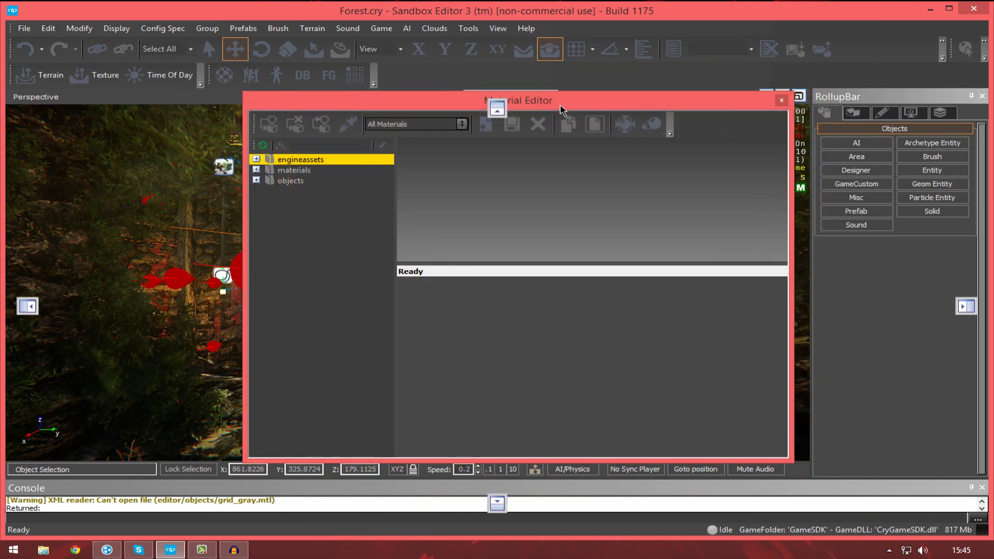
{"action": "left_click_drag", "start_coordinate": [514, 109], "coordinate": [560, 108]}
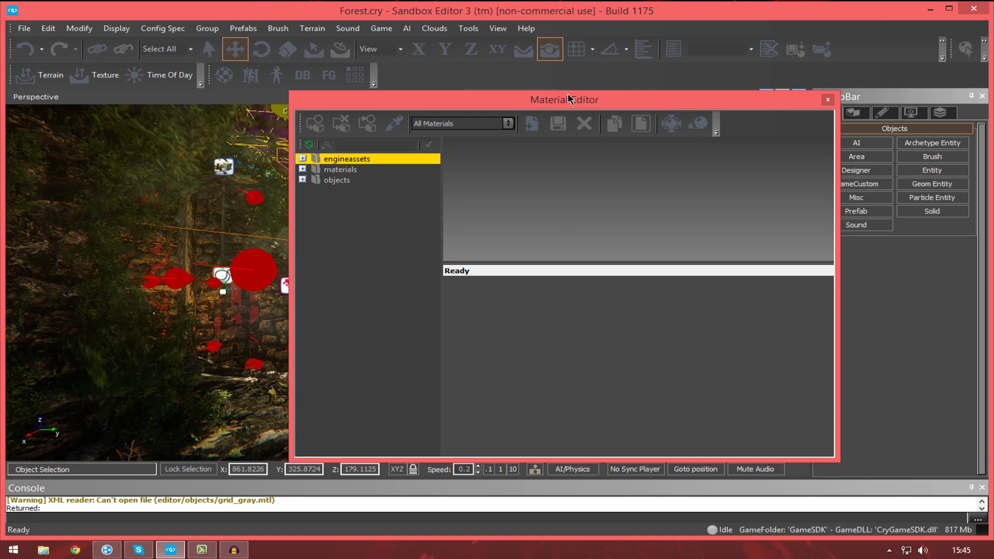
{"action": "double_click", "coordinate": [812, 107]}
Show the Terrain Editor once more, close it, and look around the forest scene from the current camera position.
{"action": "left_click", "coordinate": [44, 76]}
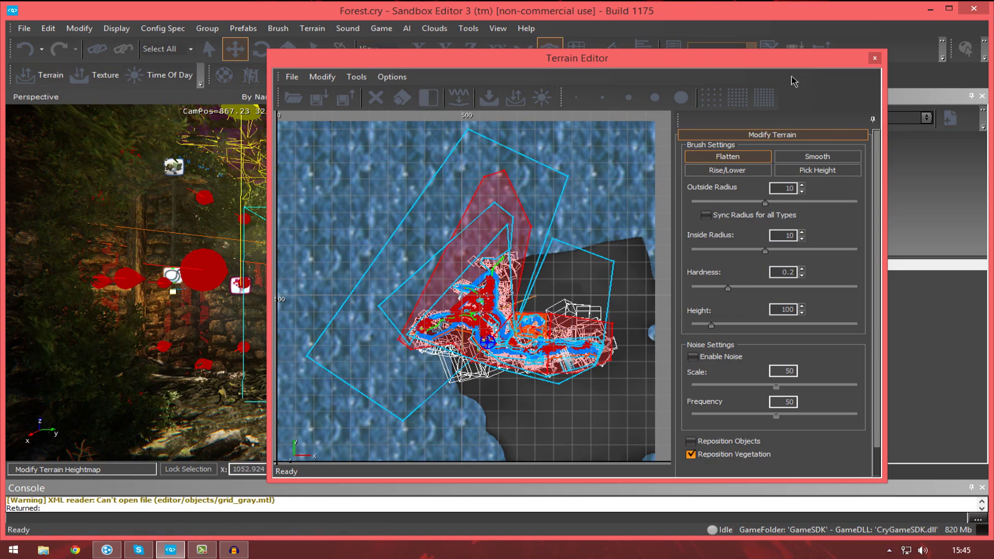
{"action": "left_click", "coordinate": [875, 58]}
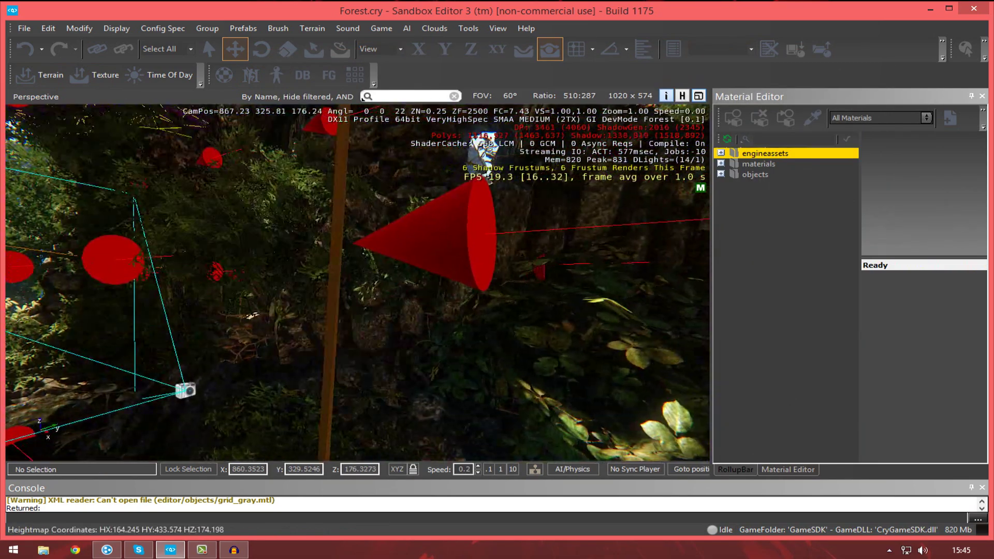
{"action": "right_click_drag", "start_coordinate": [579, 346], "coordinate": [538, 348]}
{"action": "left_click", "coordinate": [580, 346]}
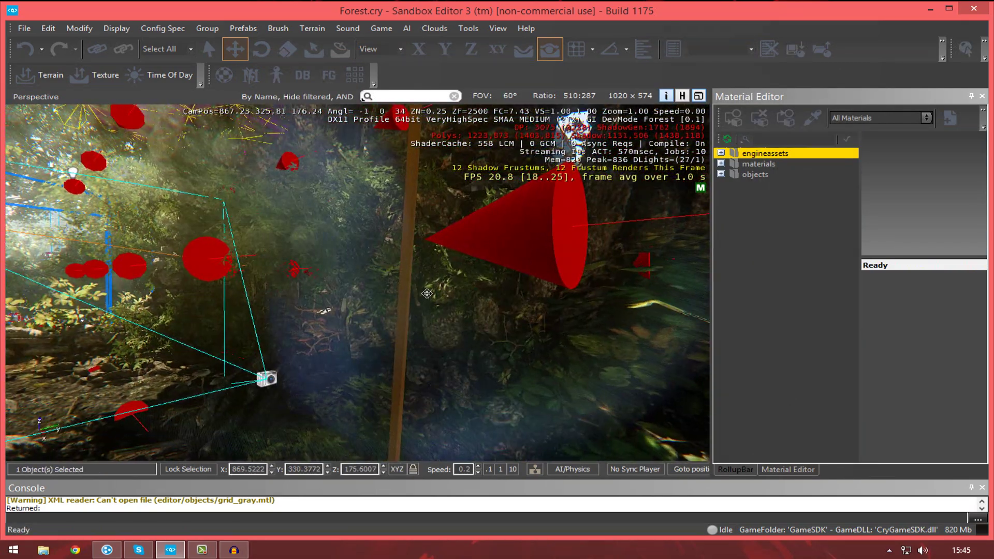
{"action": "right_click_drag", "start_coordinate": [381, 207], "coordinate": [179, 203]}
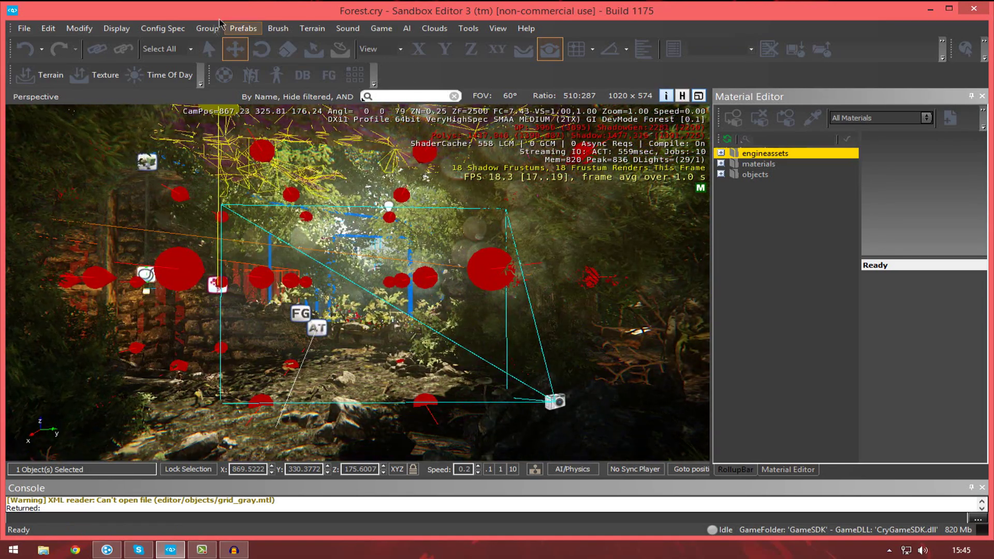
Survey the available file, display, sound, cloud and grouping commands, and select the forest_ruin_wall_a5 brush in the viewport.
{"action": "left_click", "coordinate": [116, 28]}
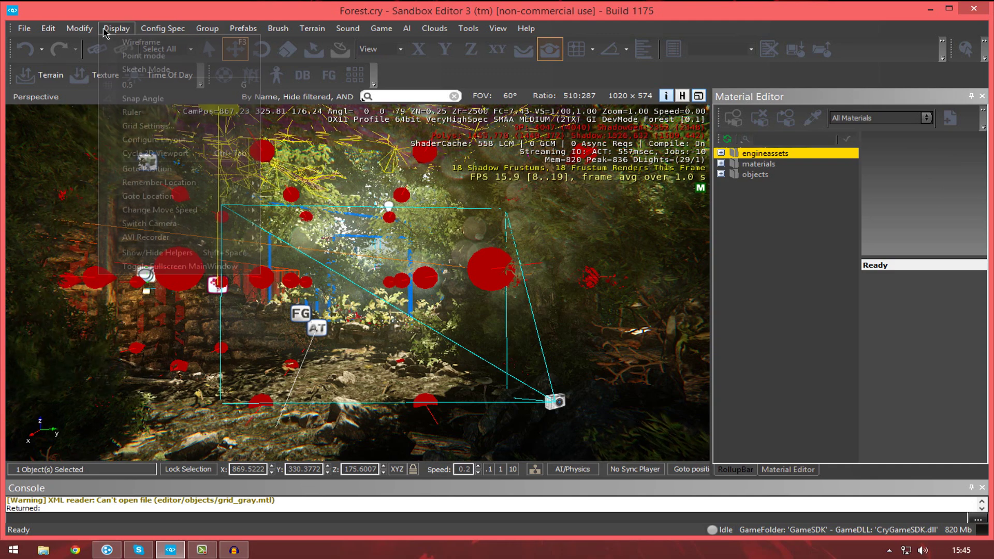
{"action": "mouse_move", "coordinate": [20, 33]}
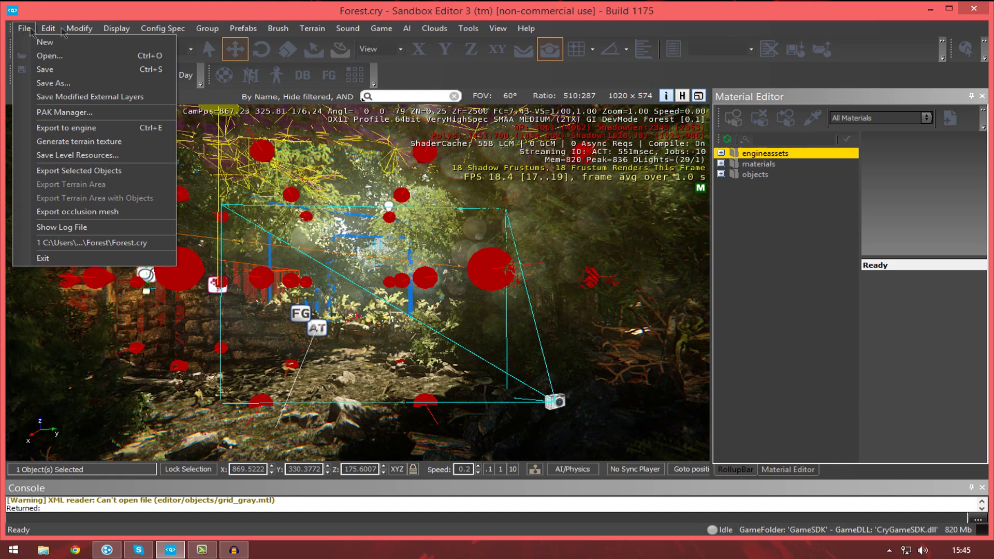
{"action": "mouse_move", "coordinate": [158, 31]}
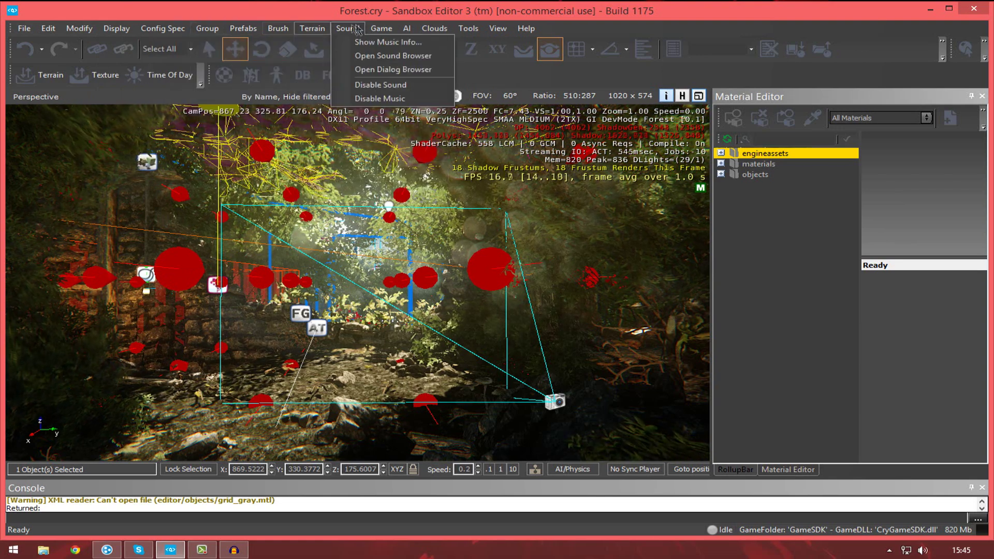
{"action": "mouse_move", "coordinate": [415, 27]}
{"action": "mouse_move", "coordinate": [525, 33]}
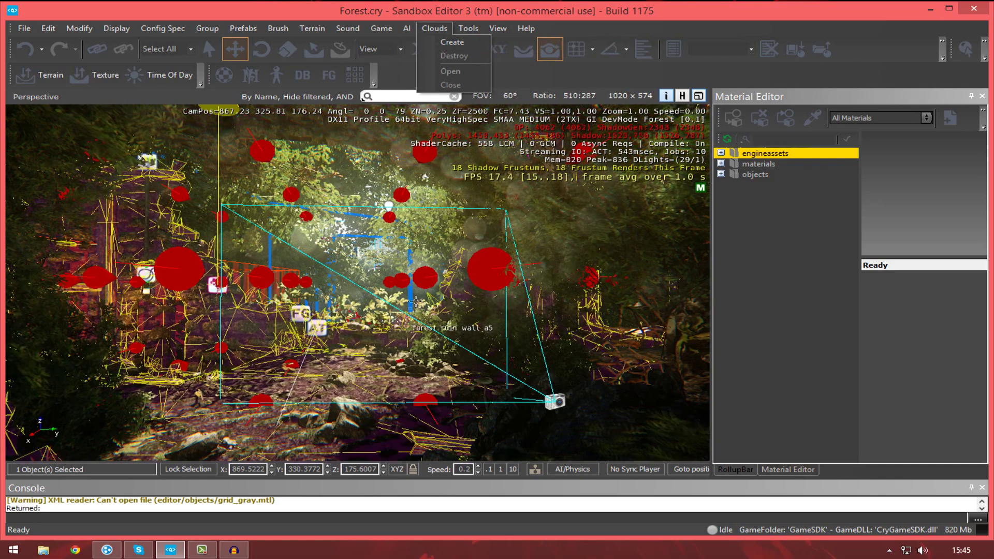
{"action": "right_click_drag", "start_coordinate": [395, 322], "coordinate": [357, 342]}
{"action": "right_click_drag", "start_coordinate": [440, 217], "coordinate": [413, 278]}
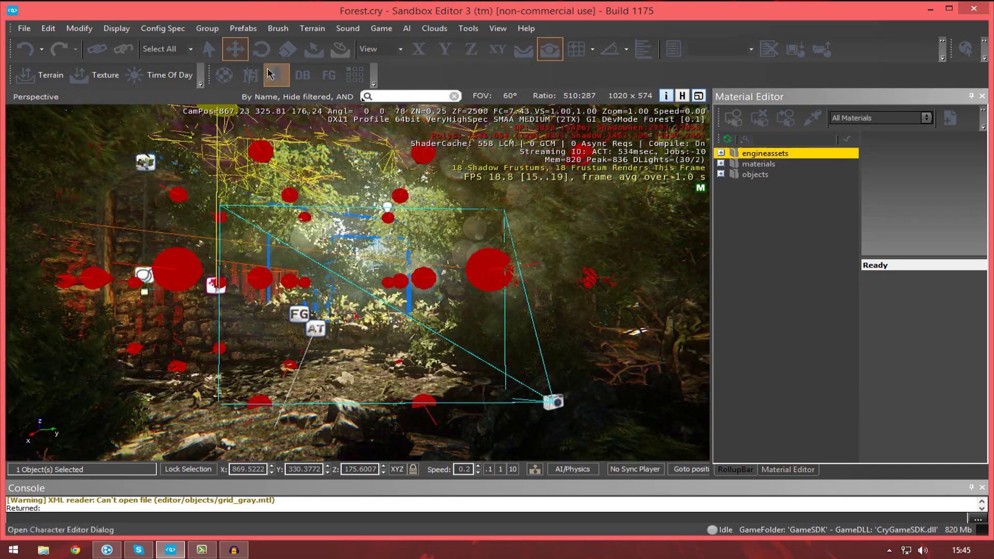
{"action": "left_click", "coordinate": [207, 29]}
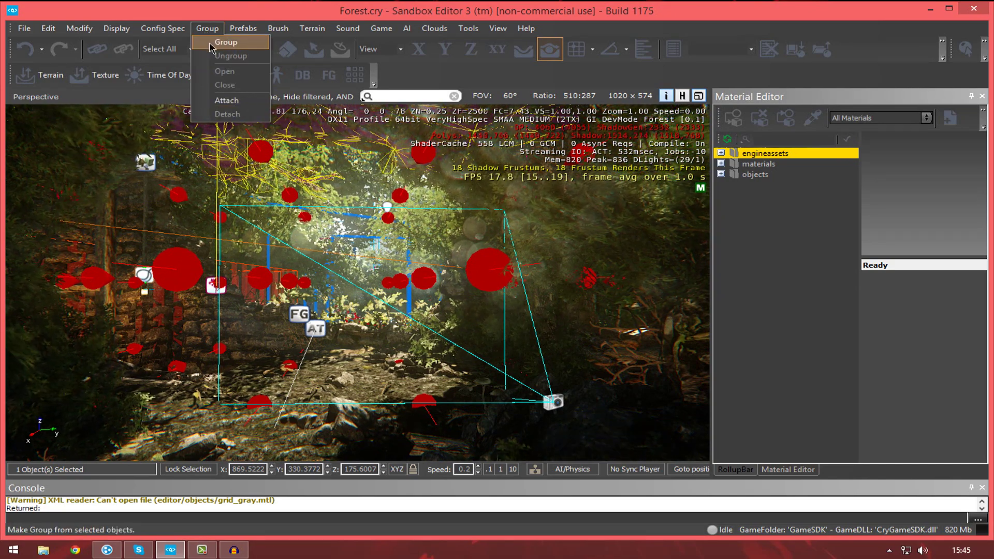
{"action": "left_click", "coordinate": [238, 239]}
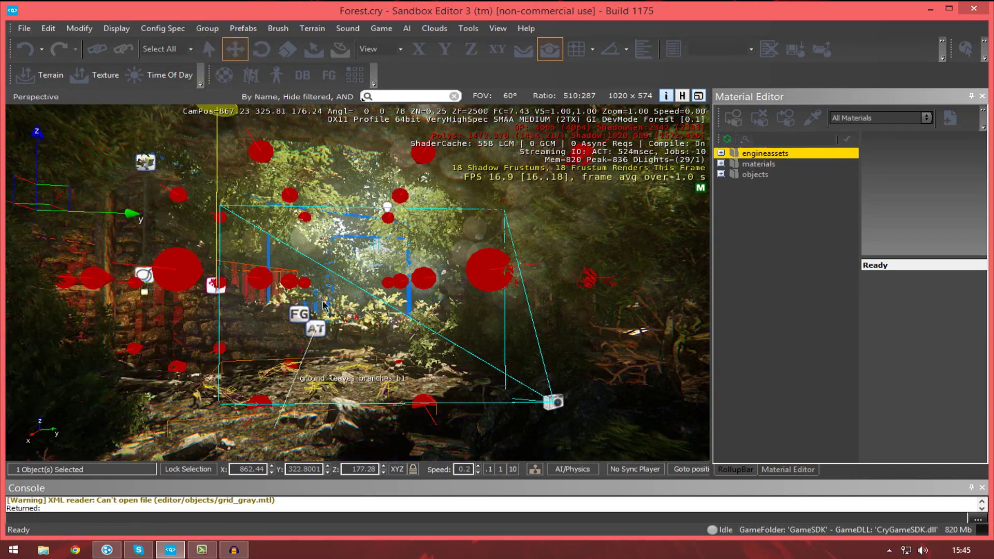
Review the terrain, cloud and configuration commands, and set the graphics config spec to ps3.
{"action": "left_click", "coordinate": [312, 28]}
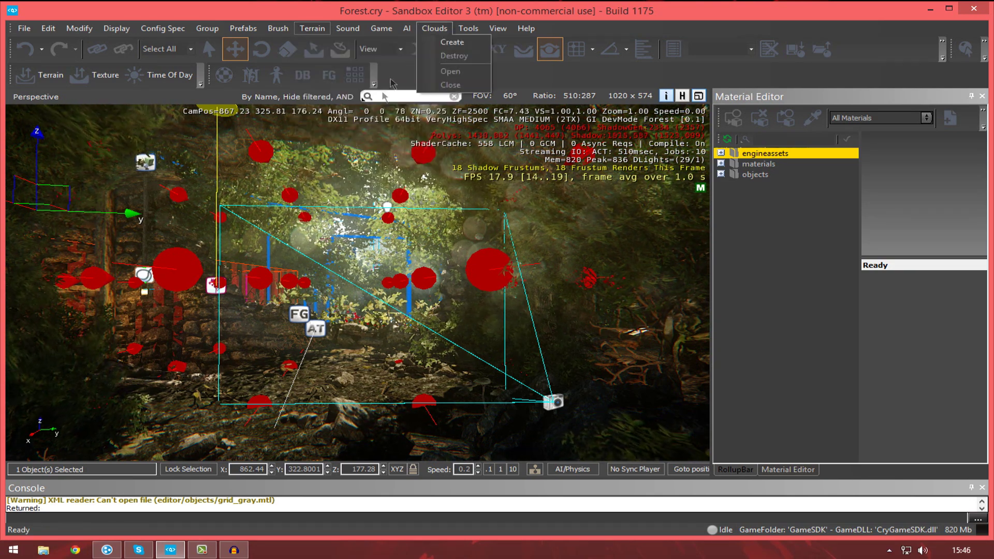
{"action": "mouse_move", "coordinate": [348, 28]}
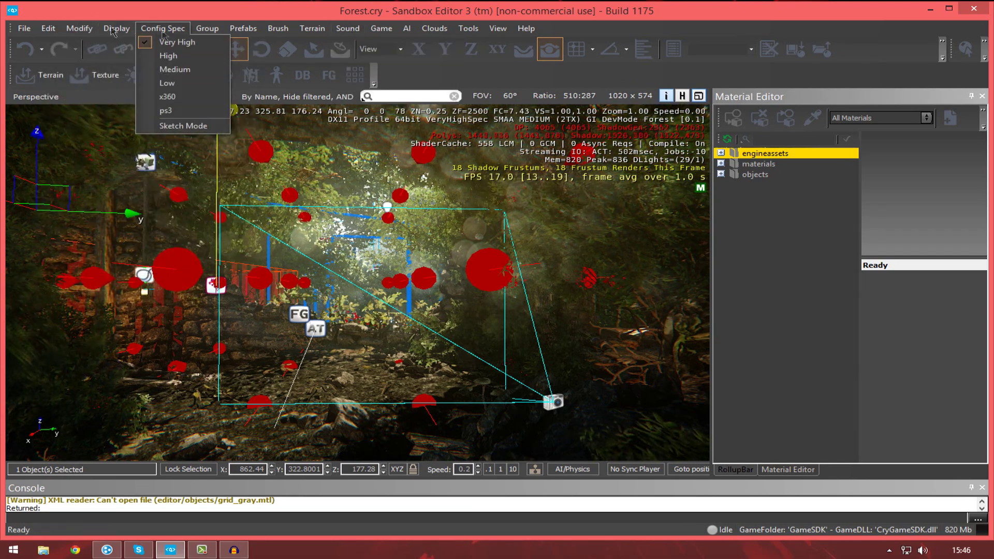
{"action": "mouse_move", "coordinate": [526, 28]}
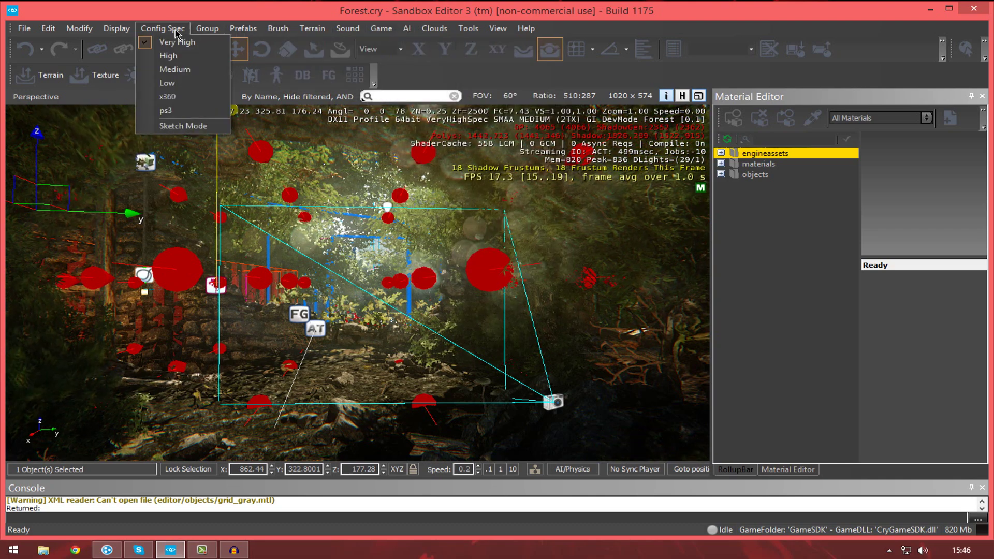
{"action": "left_click", "coordinate": [182, 111]}
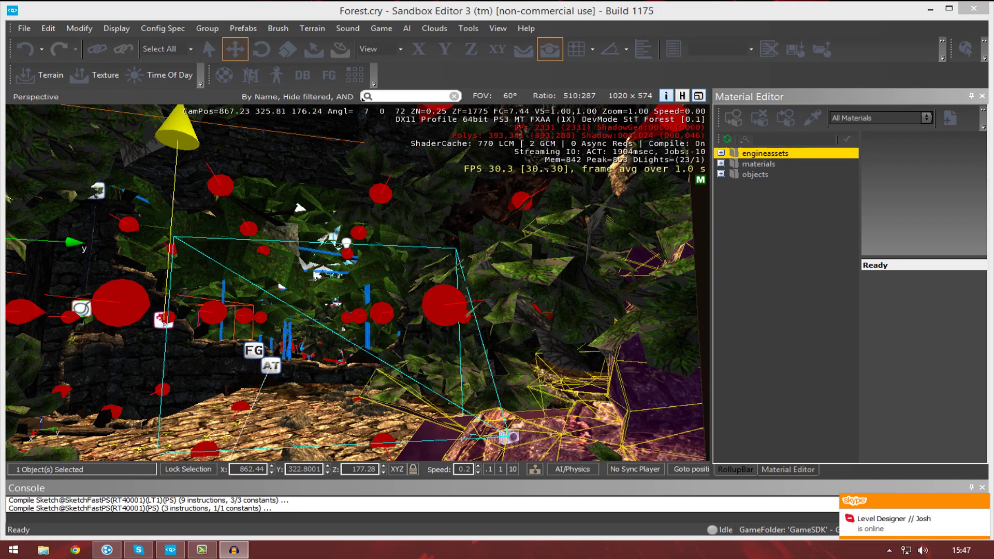
Look over the low-detail scene and turn off Sketch Mode in the graphics configuration.
{"action": "right_click_drag", "start_coordinate": [410, 254], "coordinate": [411, 299]}
{"action": "left_click", "coordinate": [122, 29]}
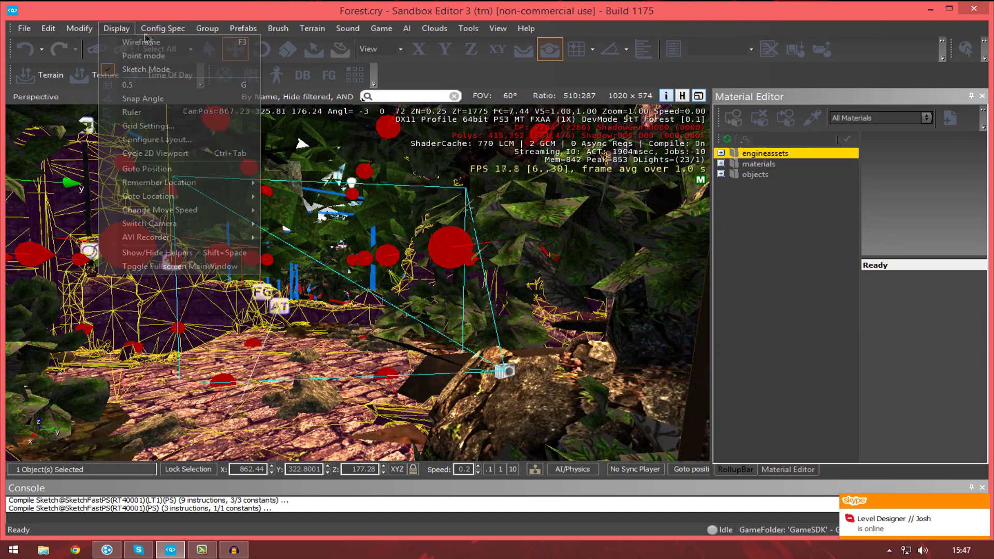
{"action": "mouse_move", "coordinate": [159, 32]}
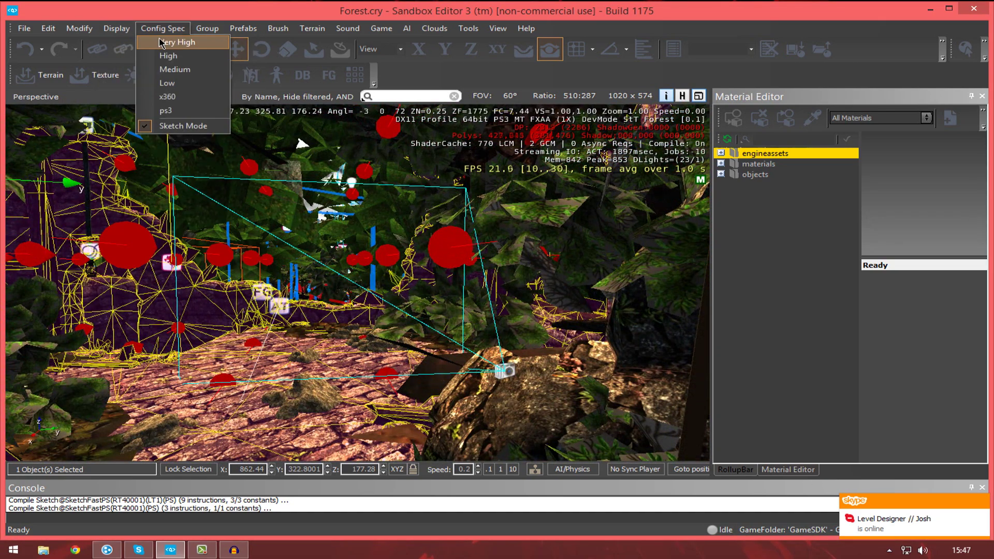
{"action": "left_click", "coordinate": [176, 126]}
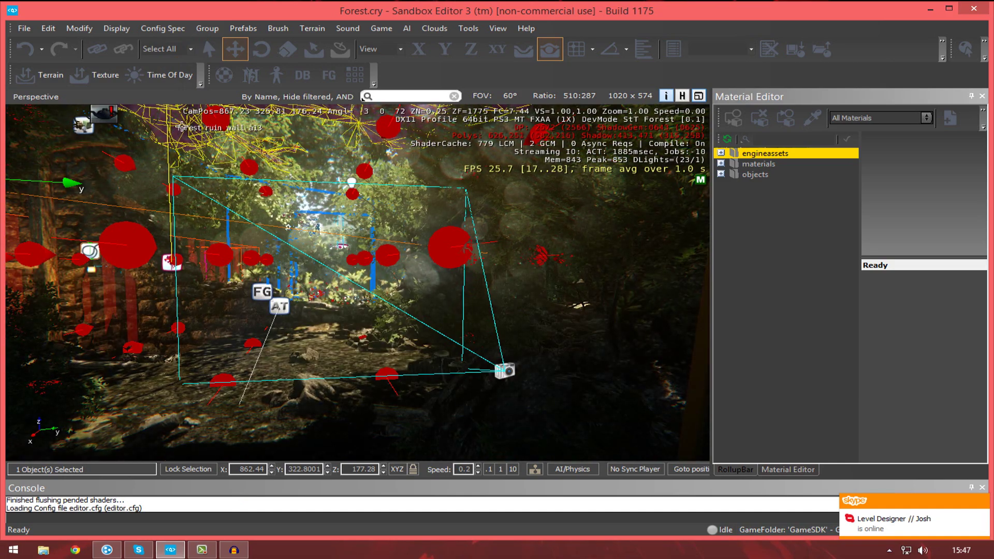
Close the docked Material Editor so only the RollupBar remains beside the viewport.
{"action": "left_click", "coordinate": [982, 96]}
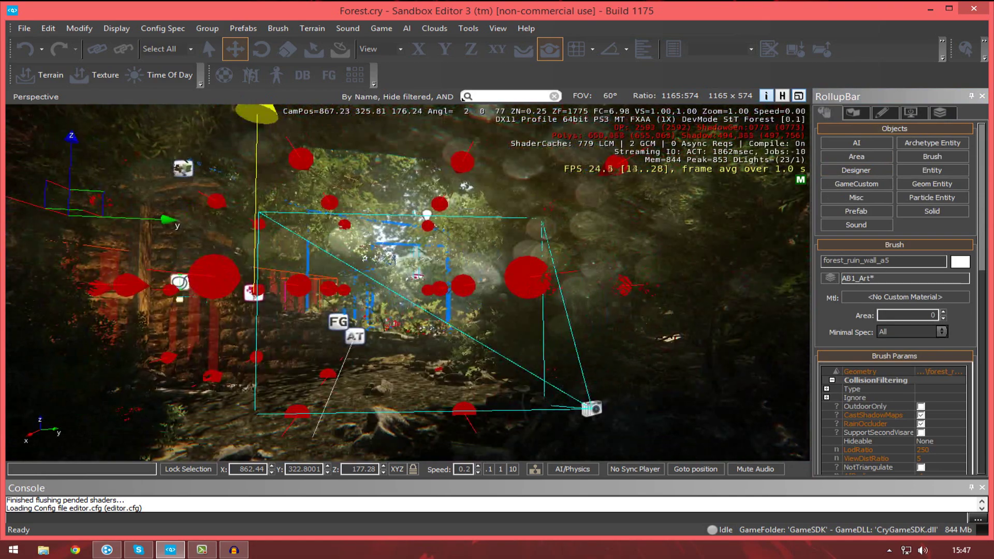
{"action": "right_click_drag", "start_coordinate": [578, 284], "coordinate": [564, 280]}
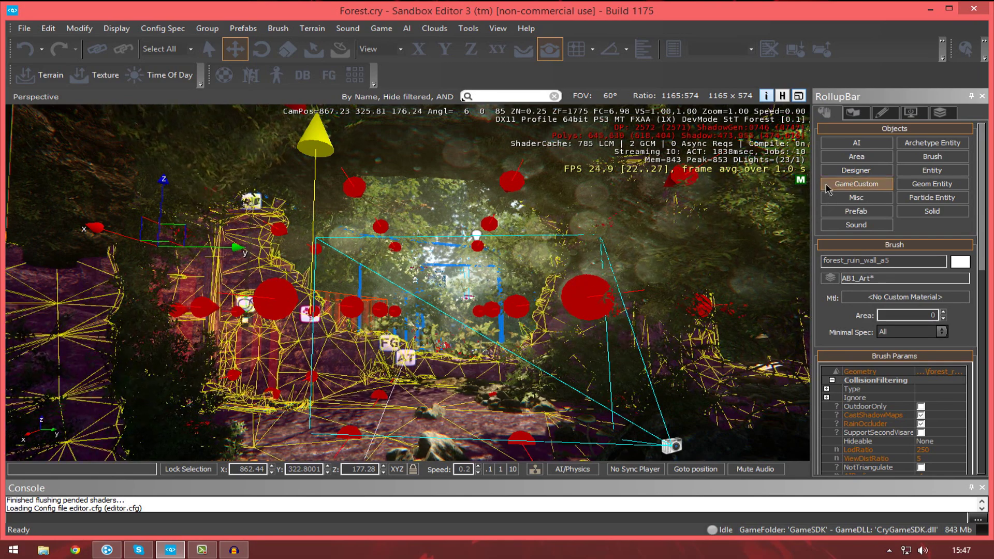
Examine the RollupBar's terrain tools and its modelling options for selection type, soft selection and display.
{"action": "left_click", "coordinate": [856, 119]}
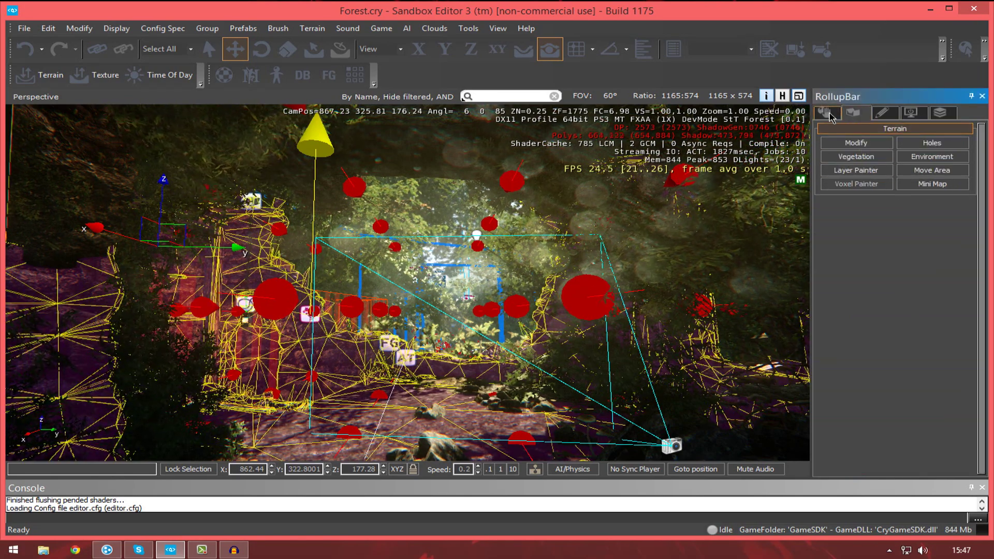
{"action": "left_click", "coordinate": [828, 114]}
{"action": "left_click", "coordinate": [854, 115]}
{"action": "left_click", "coordinate": [907, 115]}
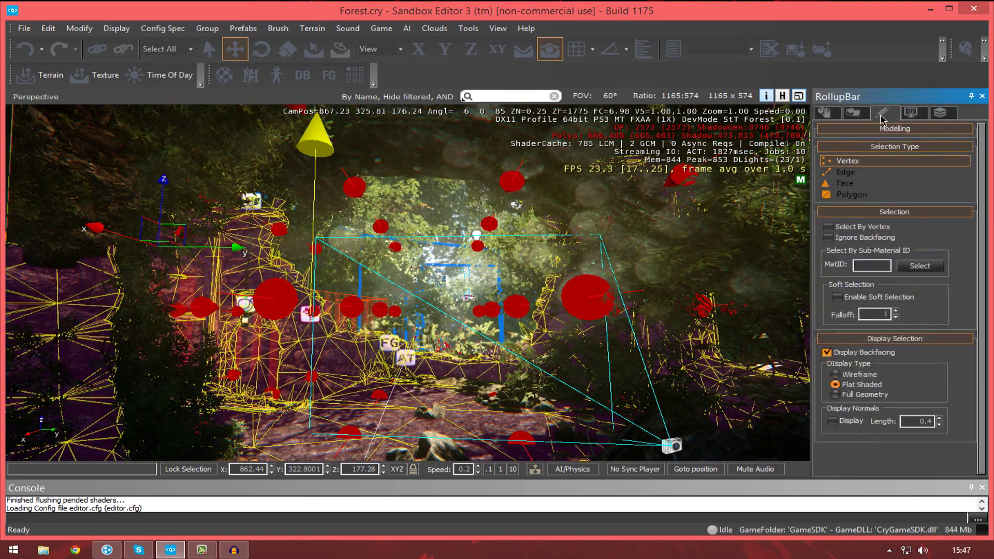
{"action": "left_click", "coordinate": [838, 116]}
{"action": "left_click", "coordinate": [881, 114]}
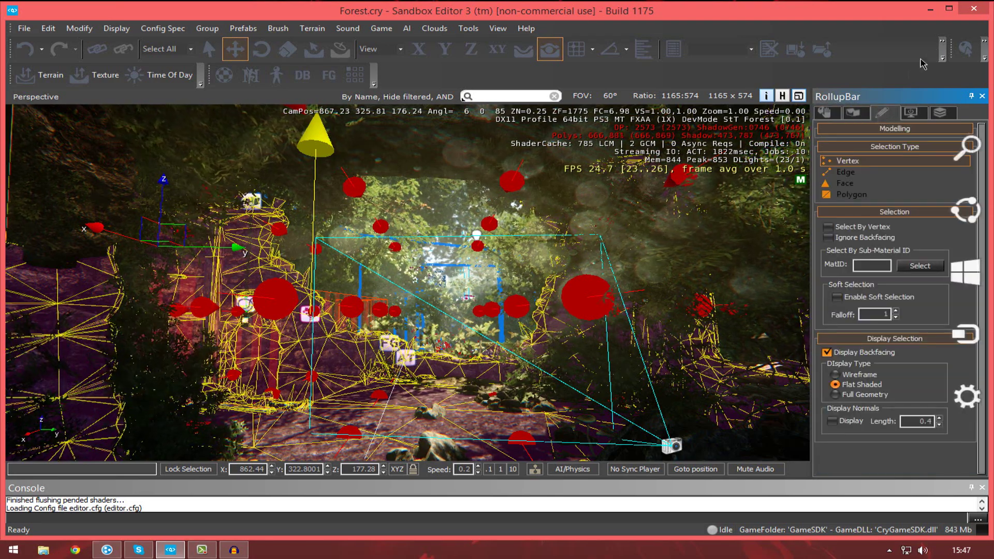
{"action": "left_click", "coordinate": [891, 121]}
{"action": "left_click", "coordinate": [889, 119]}
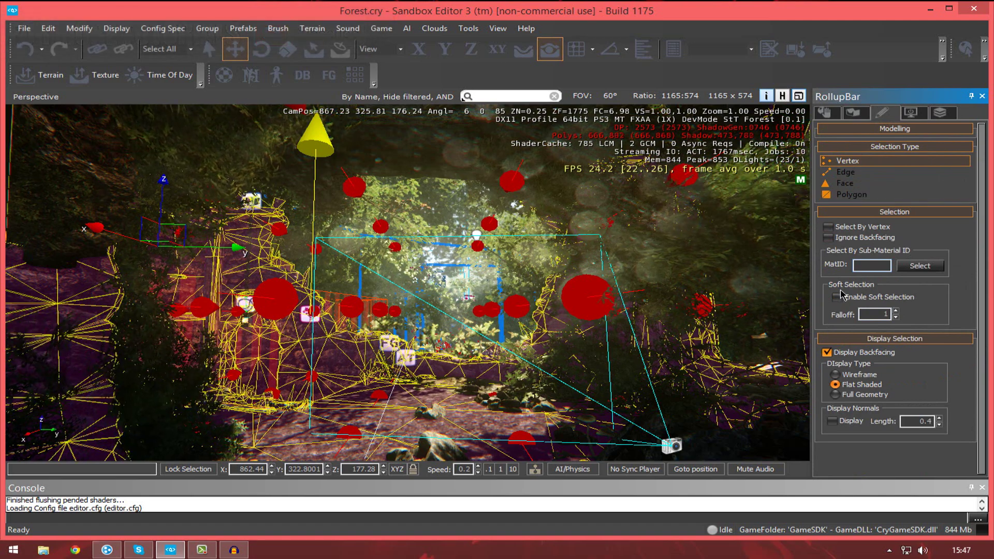
Look over the RollupBar's terrain tools, and review the object categories and the selected brush's parameters.
{"action": "left_click", "coordinate": [865, 111]}
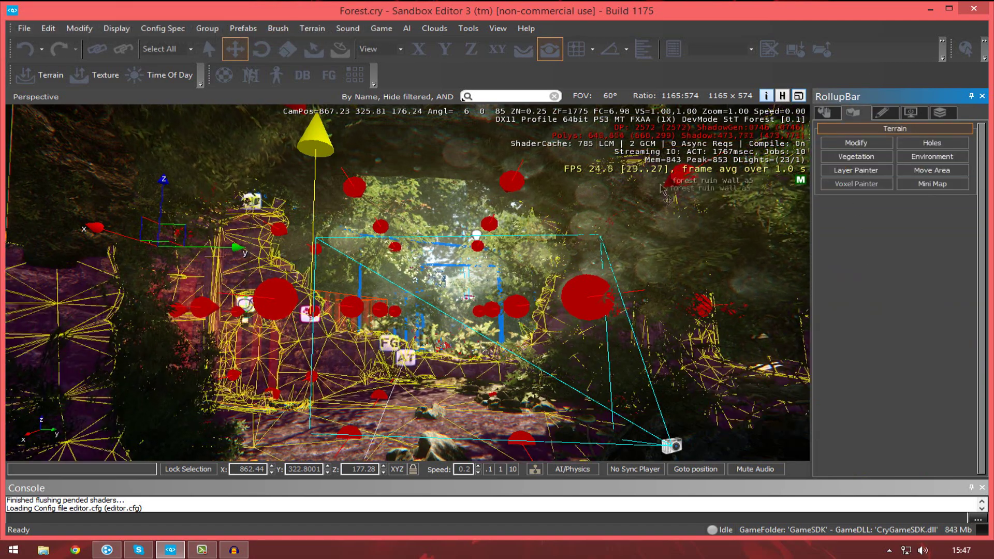
{"action": "mouse_move", "coordinate": [363, 269]}
{"action": "right_mouse_down"}
{"action": "mouse_move", "coordinate": [380, 280]}
{"action": "mouse_move", "coordinate": [352, 282]}
{"action": "right_mouse_up"}
{"action": "right_click_drag", "start_coordinate": [597, 274], "coordinate": [591, 271]}
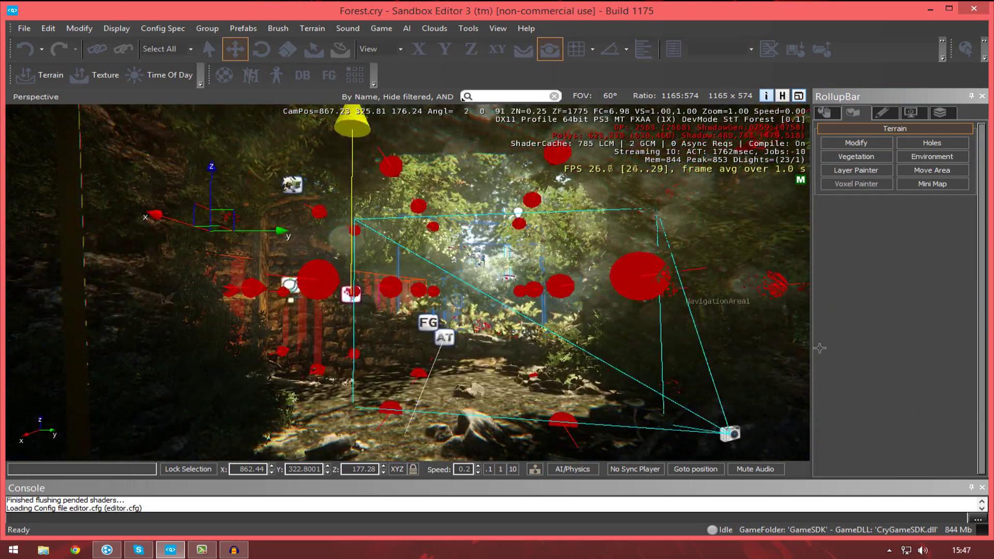
{"action": "left_click", "coordinate": [827, 112]}
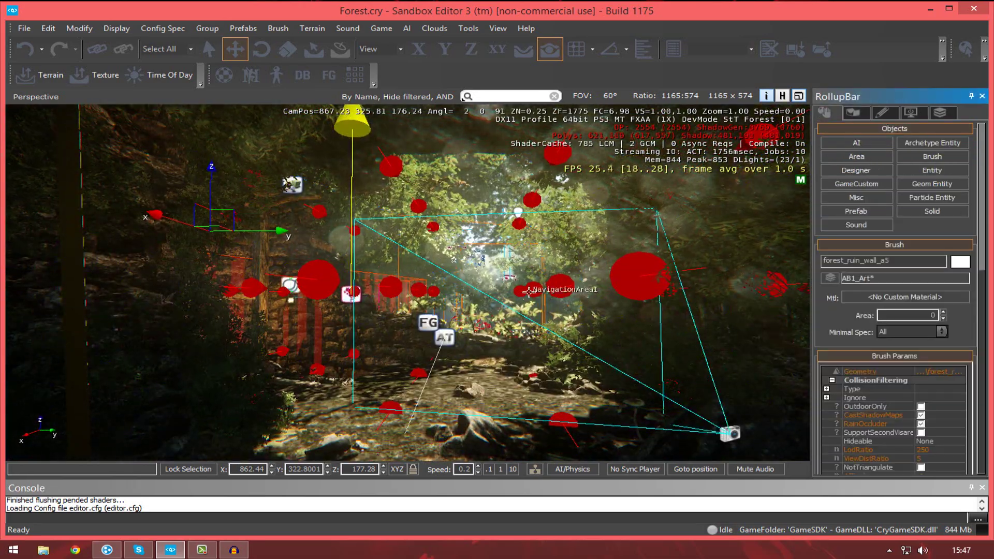
{"action": "mouse_move", "coordinate": [523, 284]}
{"action": "right_mouse_down"}
{"action": "mouse_move", "coordinate": [663, 287]}
{"action": "mouse_move", "coordinate": [718, 306]}
{"action": "mouse_move", "coordinate": [564, 308]}
{"action": "right_mouse_up"}
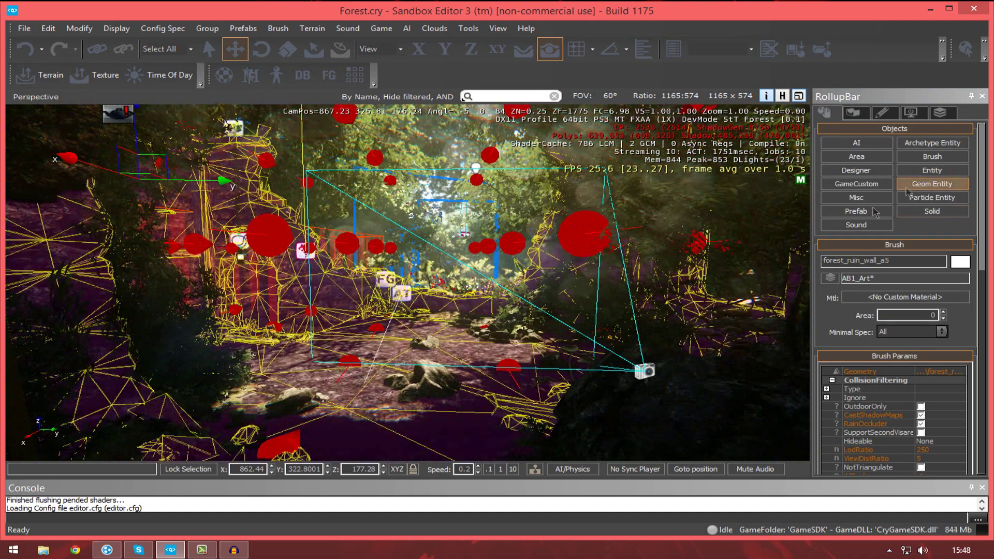
Browse the Entity, Designer, AI, Sound and Prefab object categories in the RollupBar.
{"action": "left_click", "coordinate": [927, 173]}
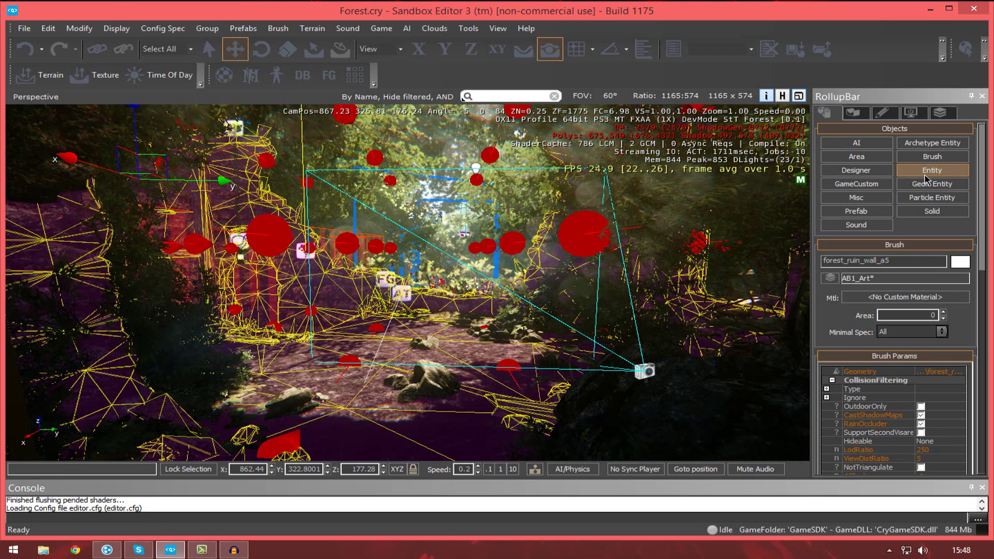
{"action": "left_click", "coordinate": [925, 176]}
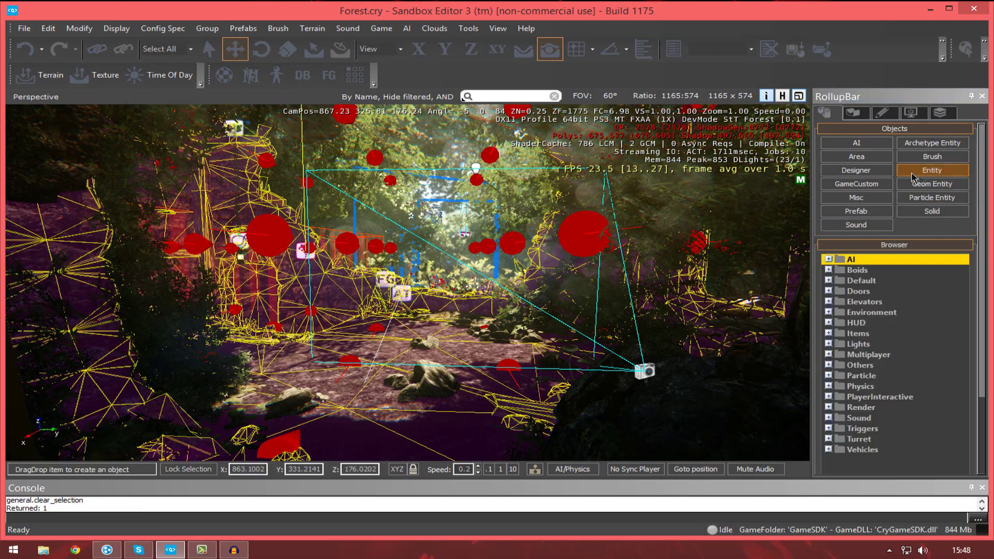
{"action": "left_click", "coordinate": [872, 172]}
{"action": "left_click", "coordinate": [922, 170]}
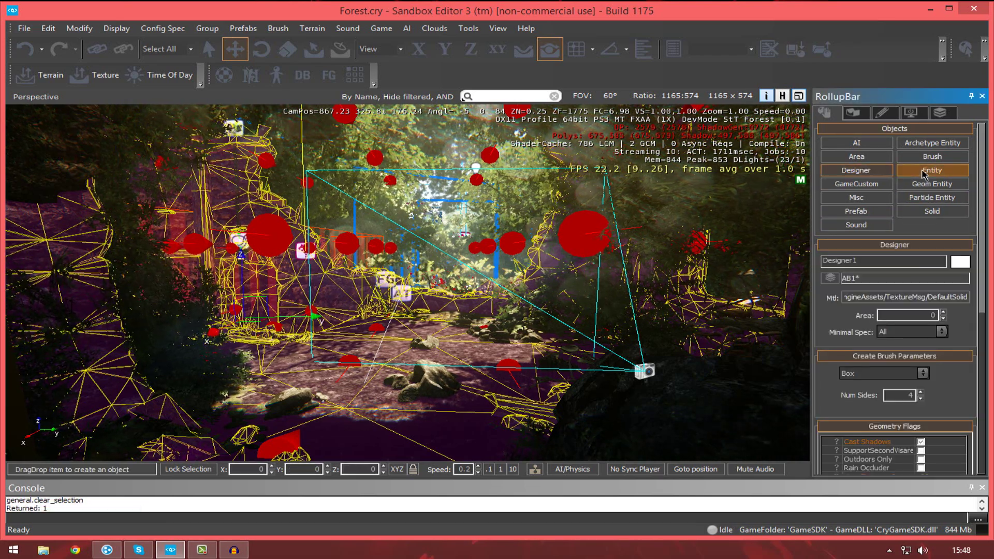
{"action": "left_click", "coordinate": [857, 143]}
{"action": "left_click", "coordinate": [879, 228]}
{"action": "left_click", "coordinate": [860, 211]}
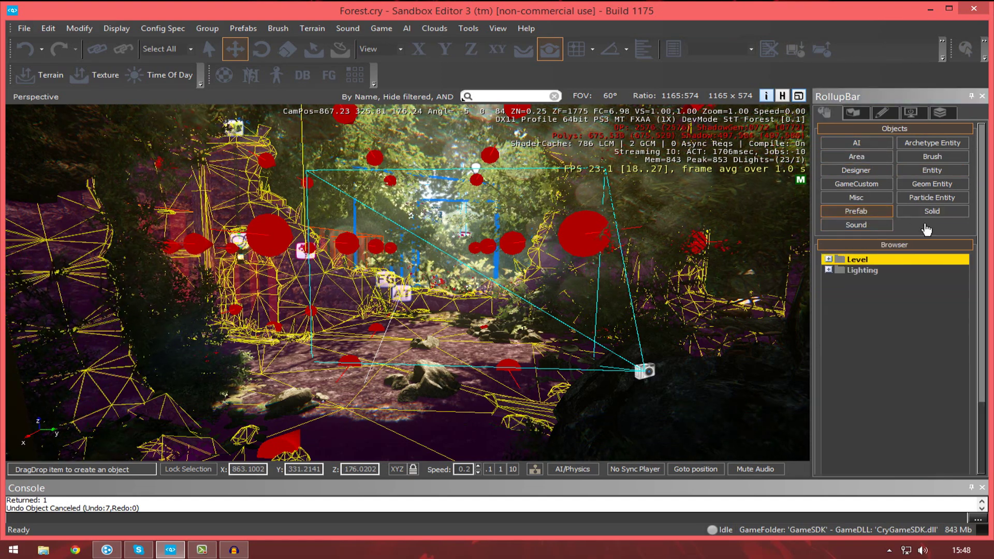
{"action": "left_click", "coordinate": [937, 173]}
{"action": "left_click", "coordinate": [936, 172]}
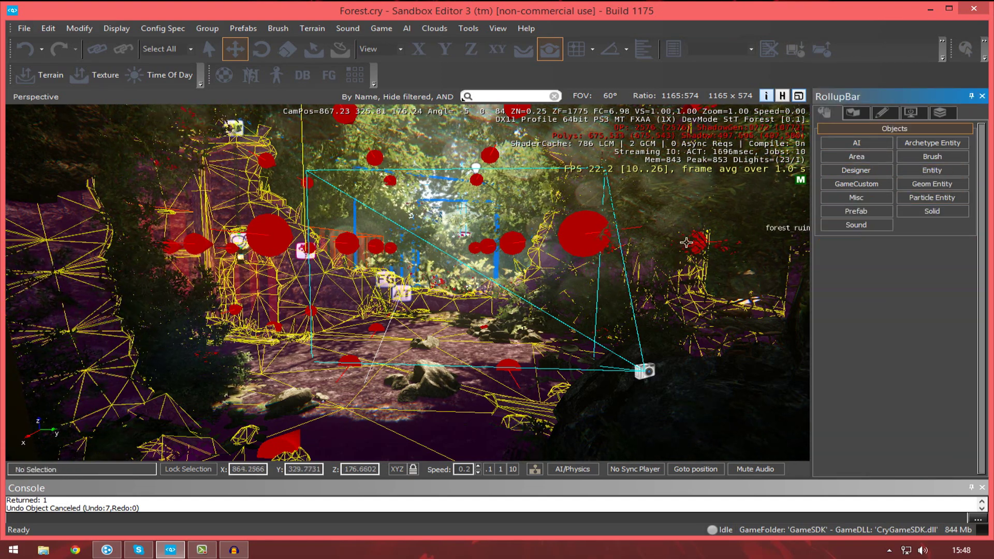
Reopen the Entity browser and inspect the contents of its Elevators folder.
{"action": "right_click_drag", "start_coordinate": [523, 288], "coordinate": [582, 285]}
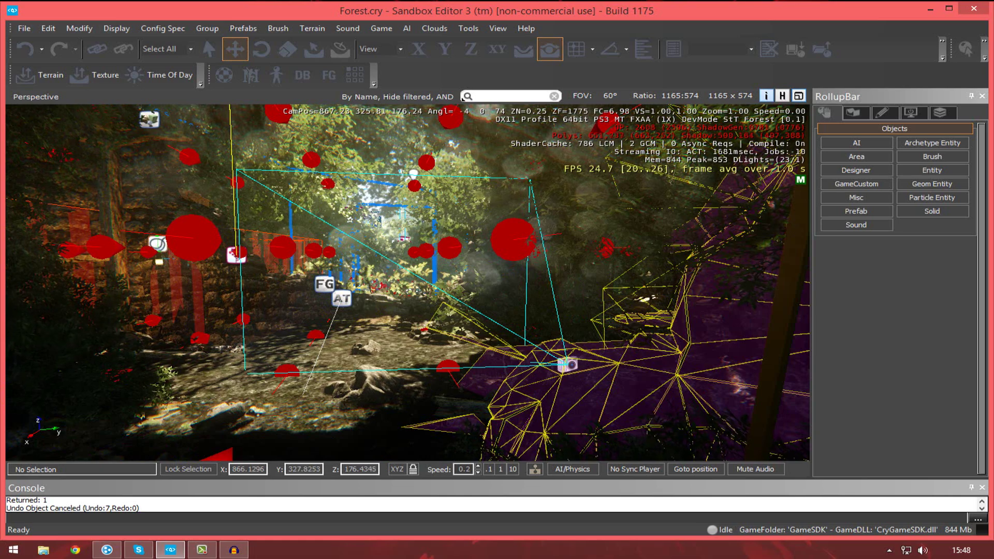
{"action": "left_click", "coordinate": [935, 172]}
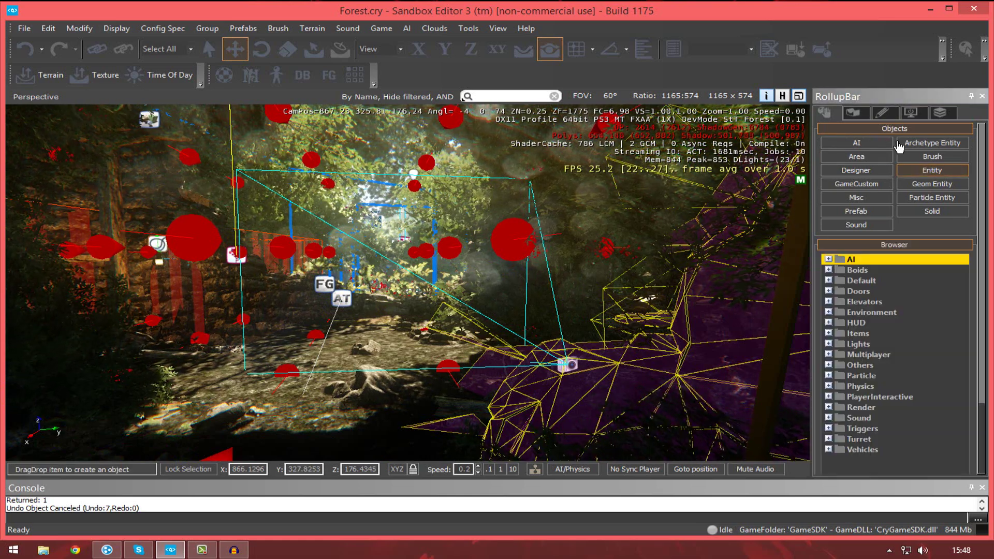
{"action": "left_click", "coordinate": [929, 172]}
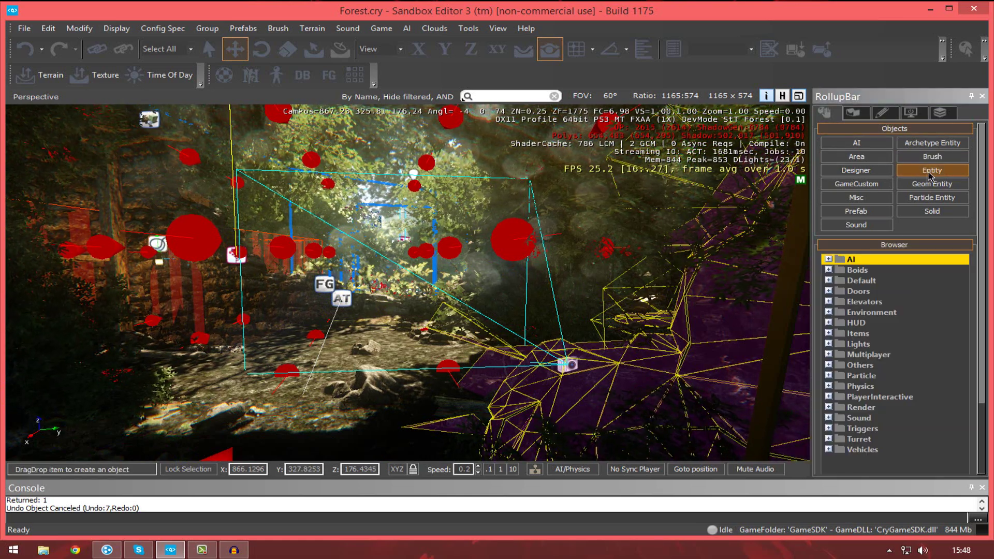
{"action": "left_click", "coordinate": [828, 302]}
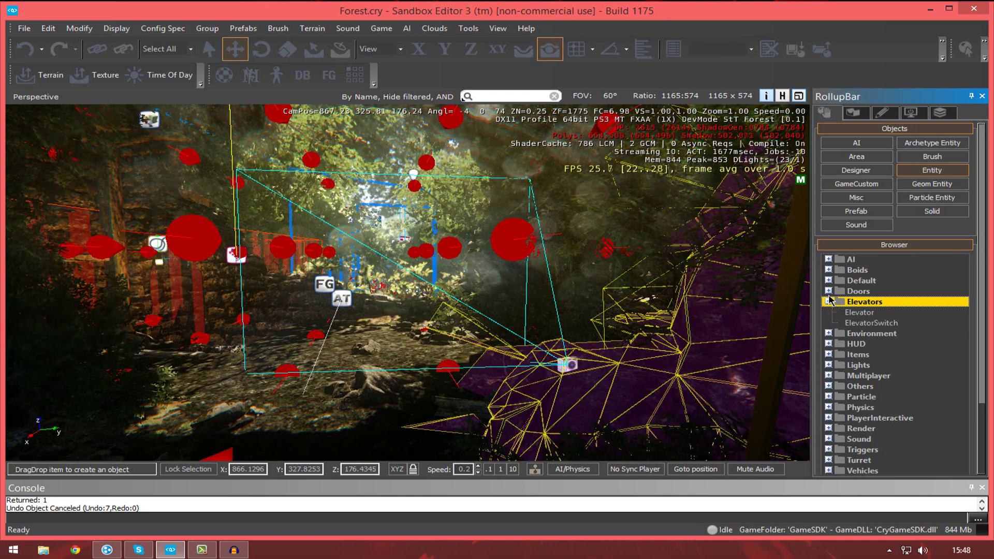
{"action": "left_click", "coordinate": [829, 302]}
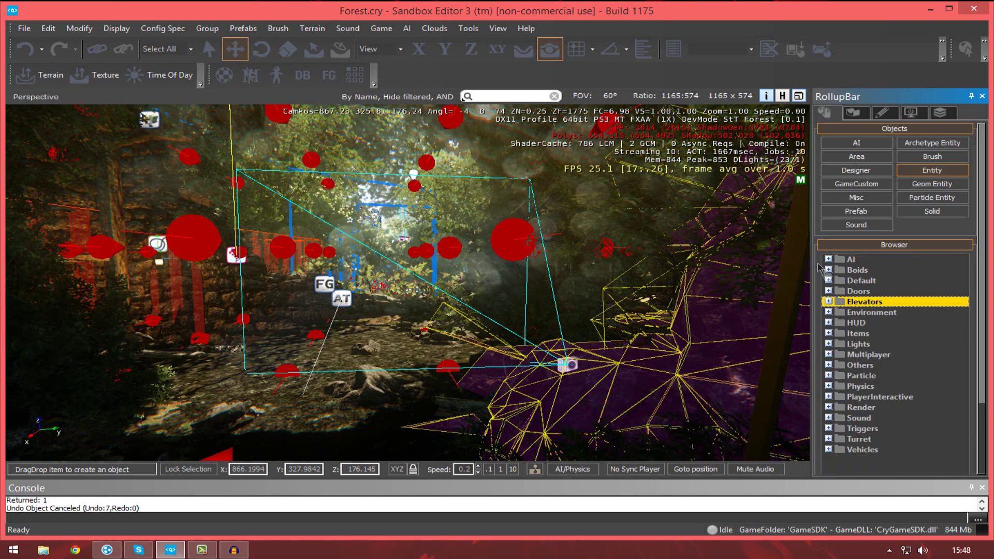
Place a Light entity from the Lights folder on the forest ground and raise it along Z to about 176.75.
{"action": "left_click", "coordinate": [829, 344]}
{"action": "left_click_drag", "start_coordinate": [858, 365], "coordinate": [375, 331]}
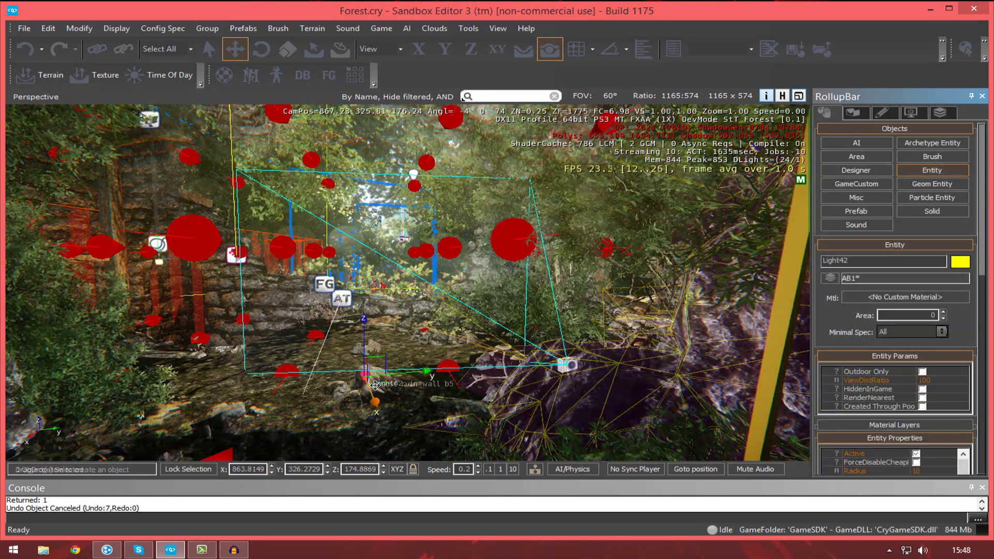
{"action": "left_click_drag", "start_coordinate": [373, 258], "coordinate": [390, 187]}
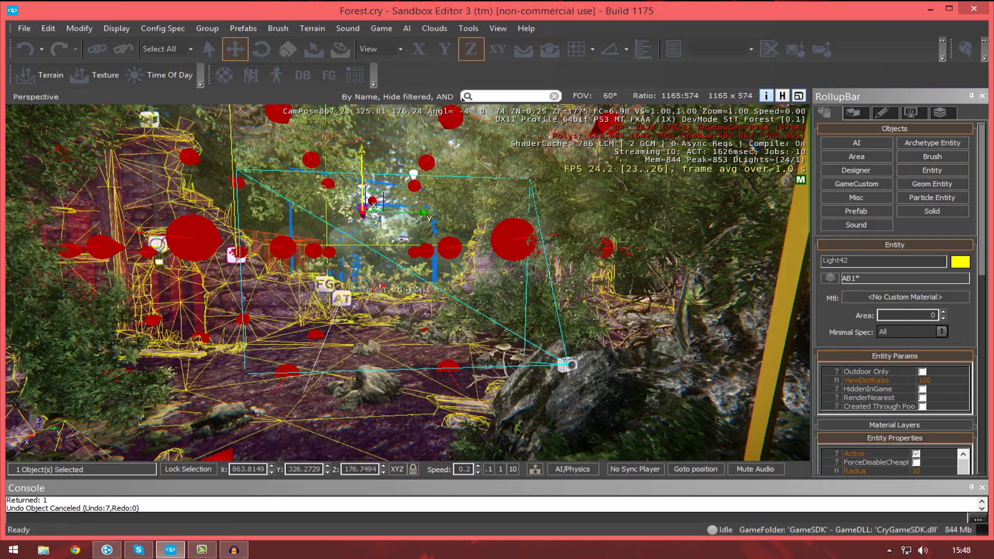
Examine the RollupBar's terrain, modelling, display and layer pages, including the Fog option in the render settings.
{"action": "left_click", "coordinate": [865, 115]}
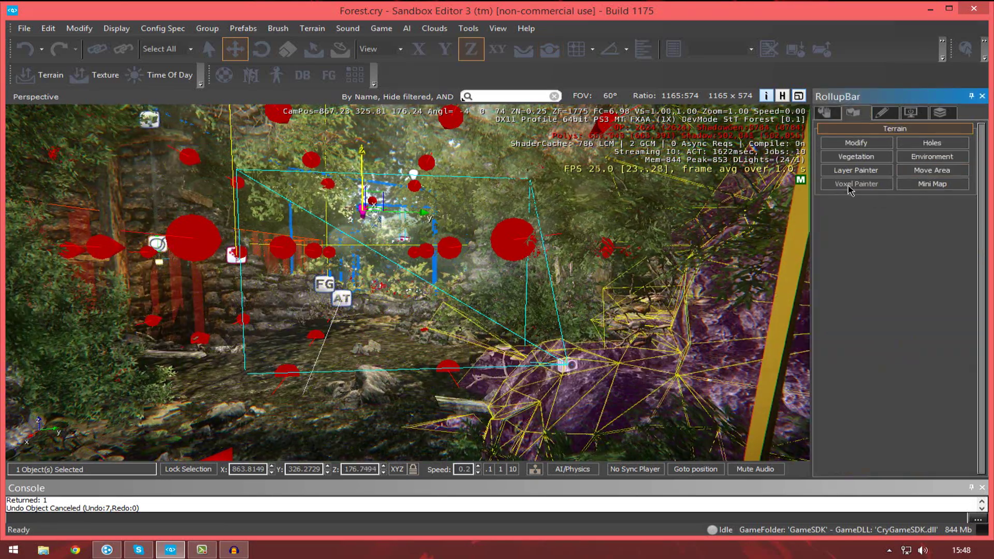
{"action": "left_click", "coordinate": [889, 118]}
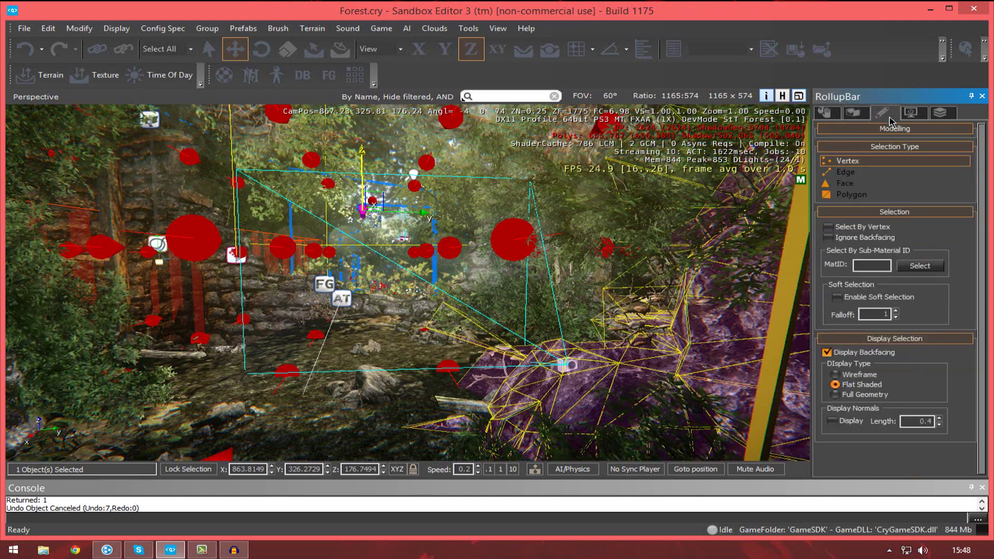
{"action": "left_click", "coordinate": [911, 113]}
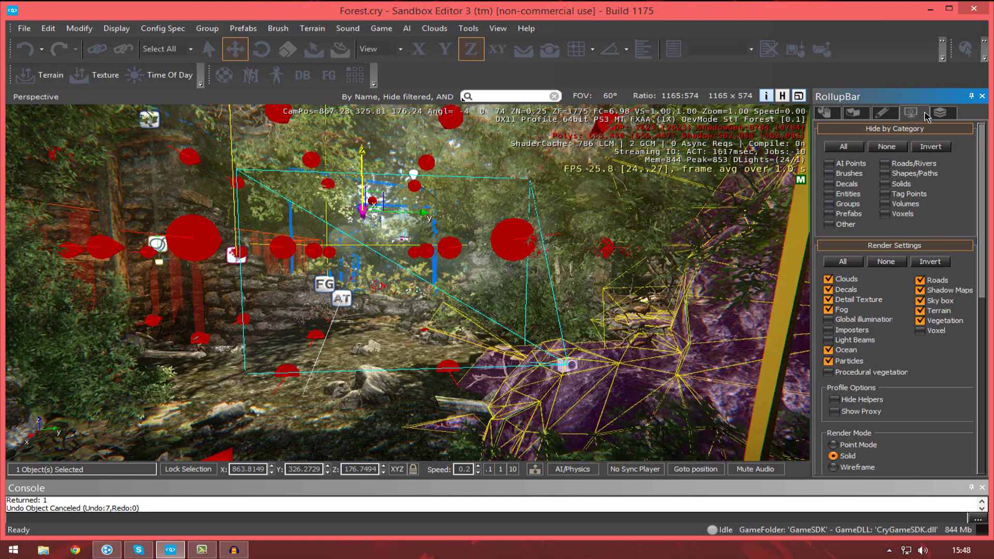
{"action": "left_click", "coordinate": [930, 115]}
{"action": "left_click", "coordinate": [919, 115]}
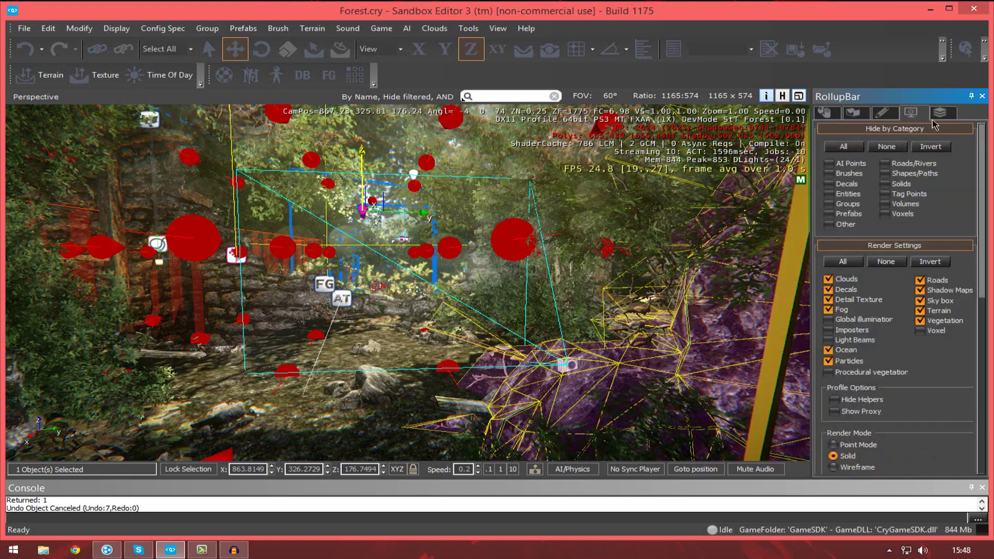
{"action": "left_click", "coordinate": [934, 121]}
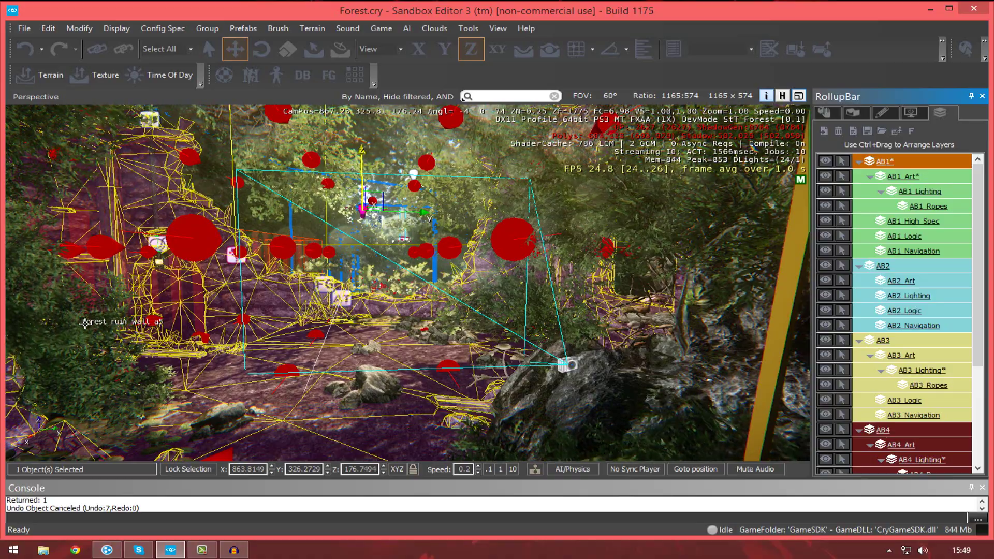
{"action": "right_click_drag", "start_coordinate": [121, 297], "coordinate": [98, 300]}
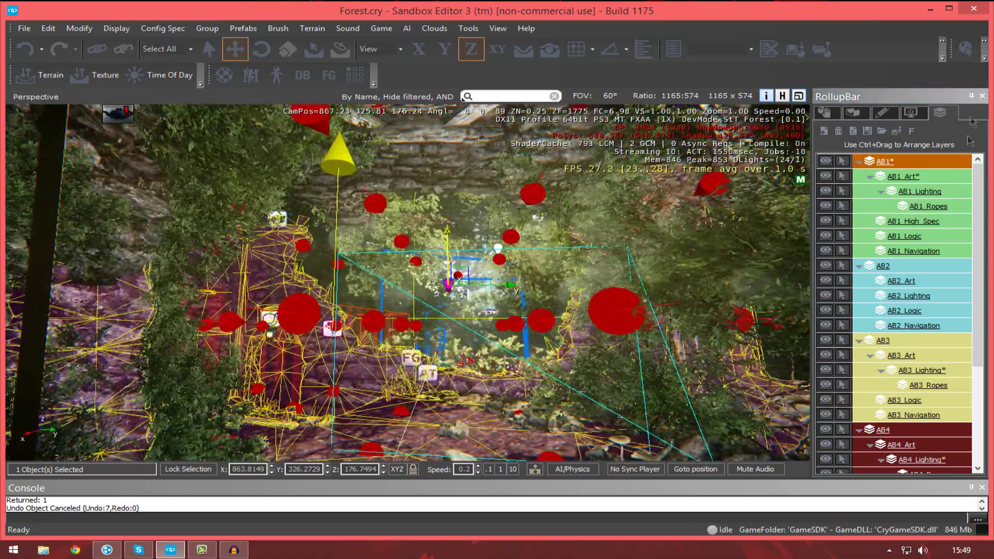
{"action": "left_click", "coordinate": [913, 113]}
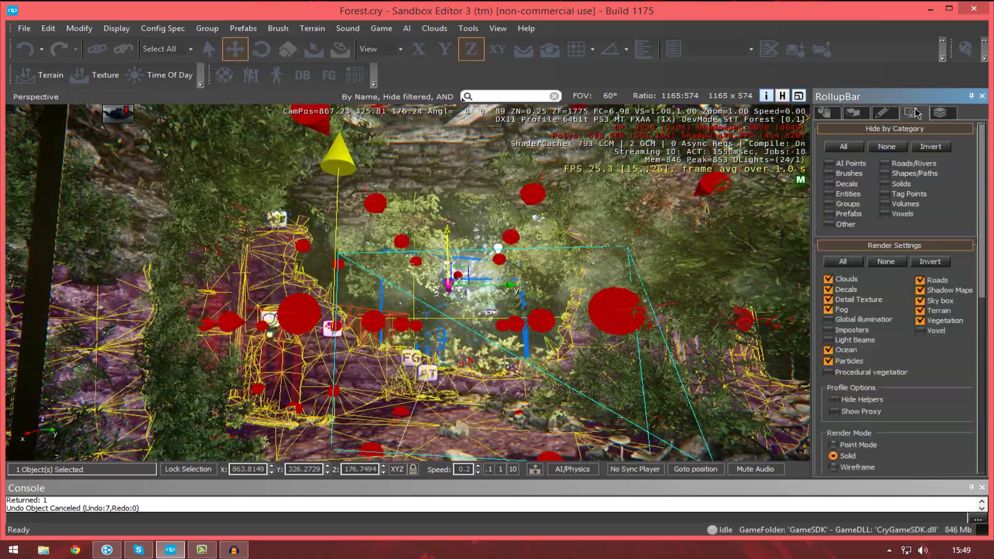
{"action": "left_click", "coordinate": [829, 309]}
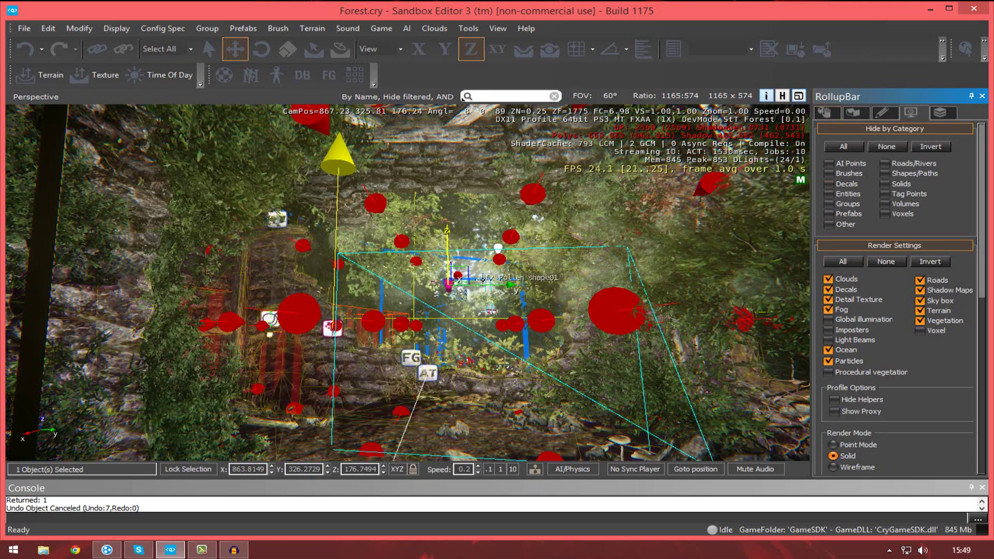
Delete the newly placed light from the forest scene.
{"action": "key", "text": "Delete"}
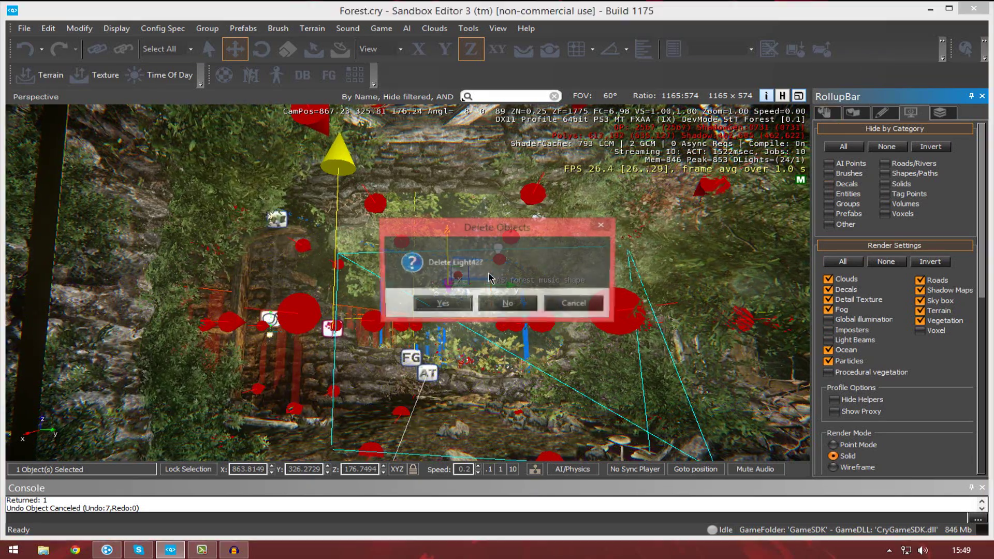
{"action": "left_click", "coordinate": [433, 302]}
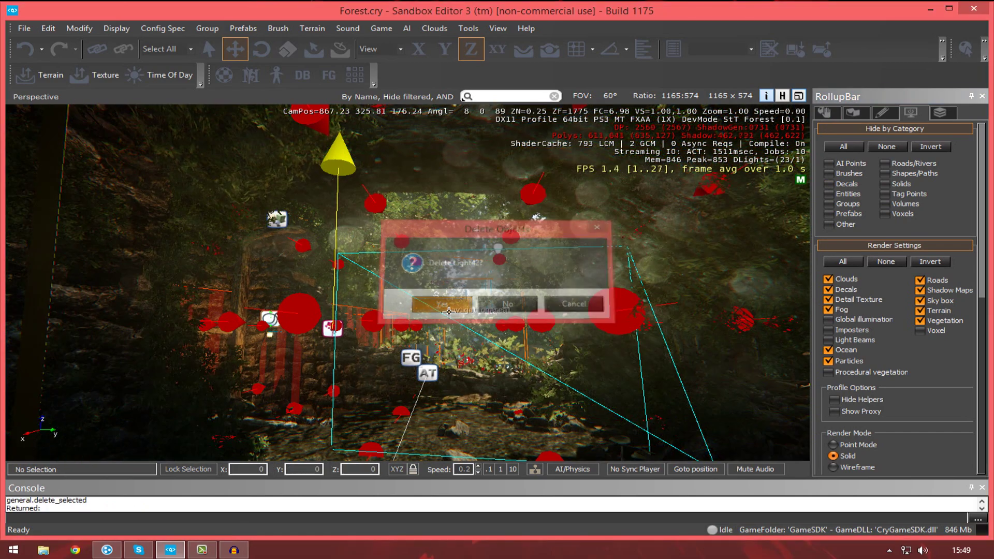
Dock the RollupBar on the opposite side of the viewport, and return it to its original place.
{"action": "left_click", "coordinate": [857, 97]}
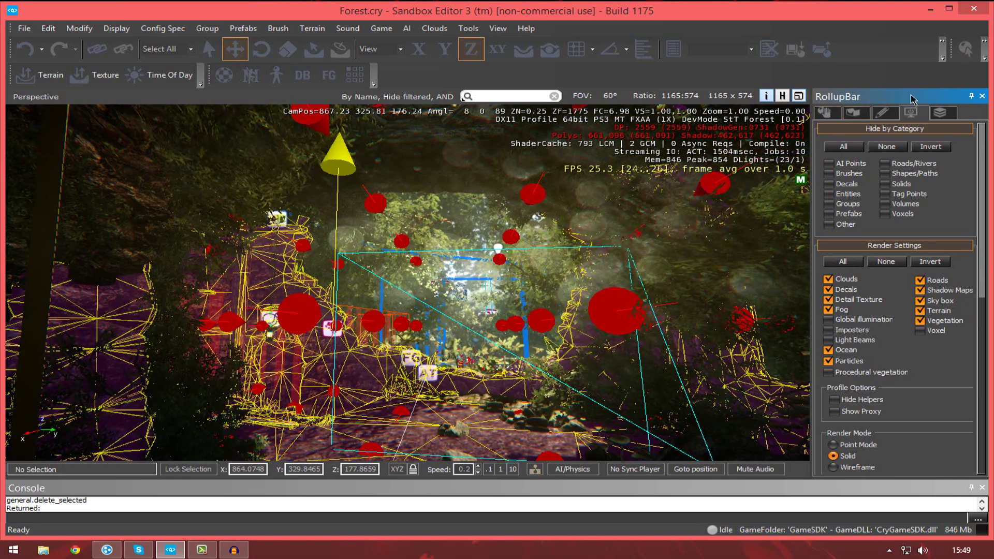
{"action": "mouse_move", "coordinate": [911, 98]}
{"action": "left_mouse_down"}
{"action": "mouse_move", "coordinate": [362, 172]}
{"action": "mouse_move", "coordinate": [78, 259]}
{"action": "mouse_move", "coordinate": [31, 305]}
{"action": "mouse_move", "coordinate": [47, 497]}
{"action": "mouse_move", "coordinate": [29, 307]}
{"action": "left_mouse_up"}
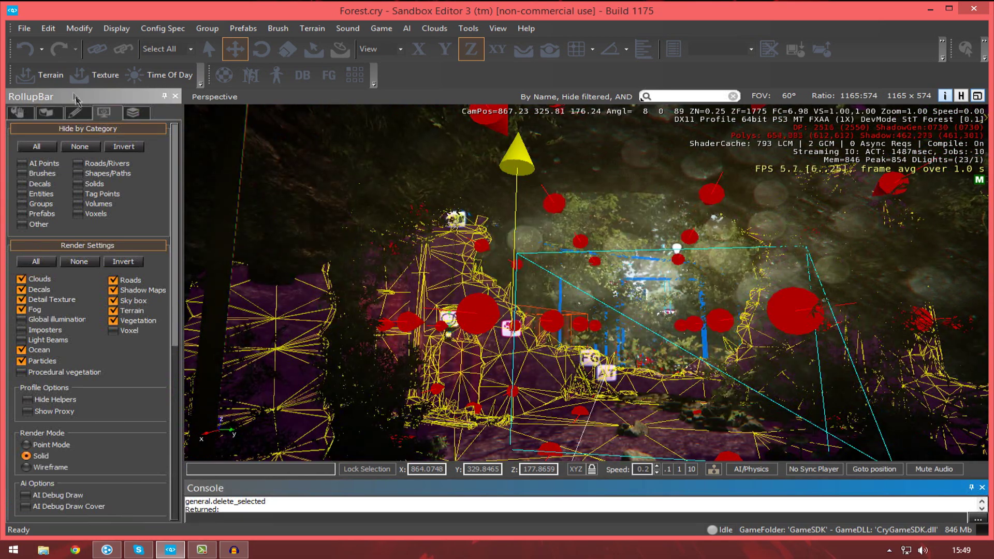
{"action": "mouse_move", "coordinate": [54, 101]}
{"action": "left_mouse_down"}
{"action": "mouse_move", "coordinate": [972, 212]}
{"action": "mouse_move", "coordinate": [965, 307]}
{"action": "left_mouse_up"}
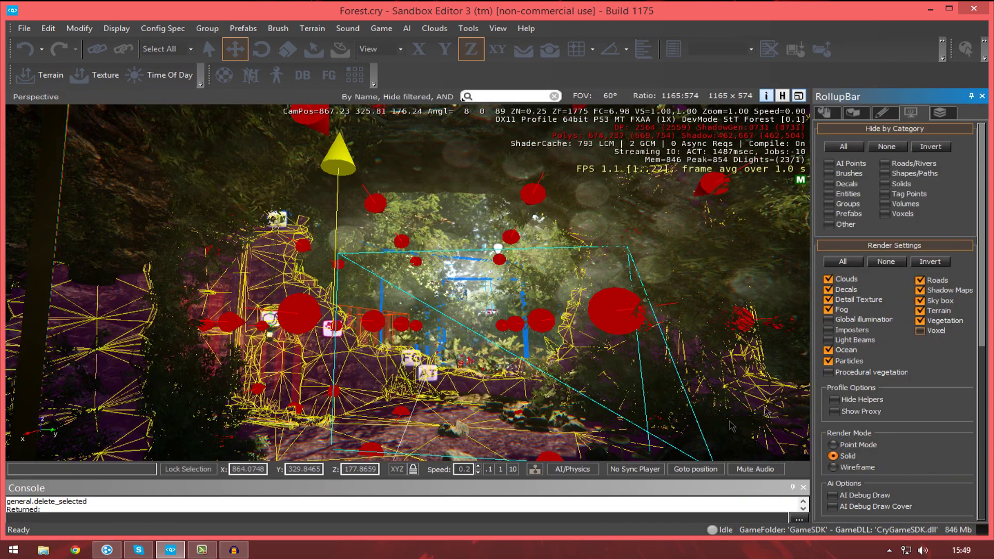
Float and enlarge the Console window, and dock it back beneath the viewport.
{"action": "left_click_drag", "start_coordinate": [610, 490], "coordinate": [668, 376]}
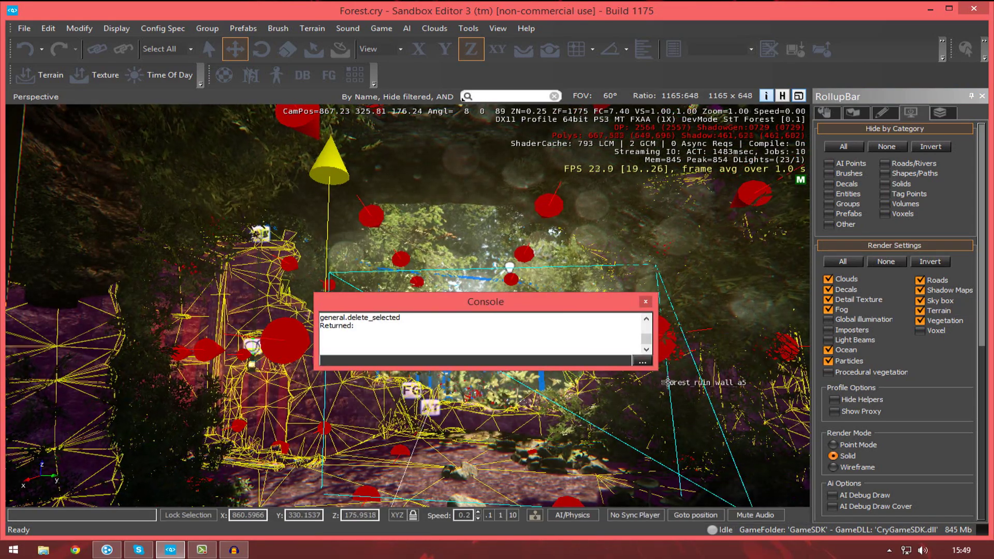
{"action": "left_click_drag", "start_coordinate": [657, 369], "coordinate": [841, 448]}
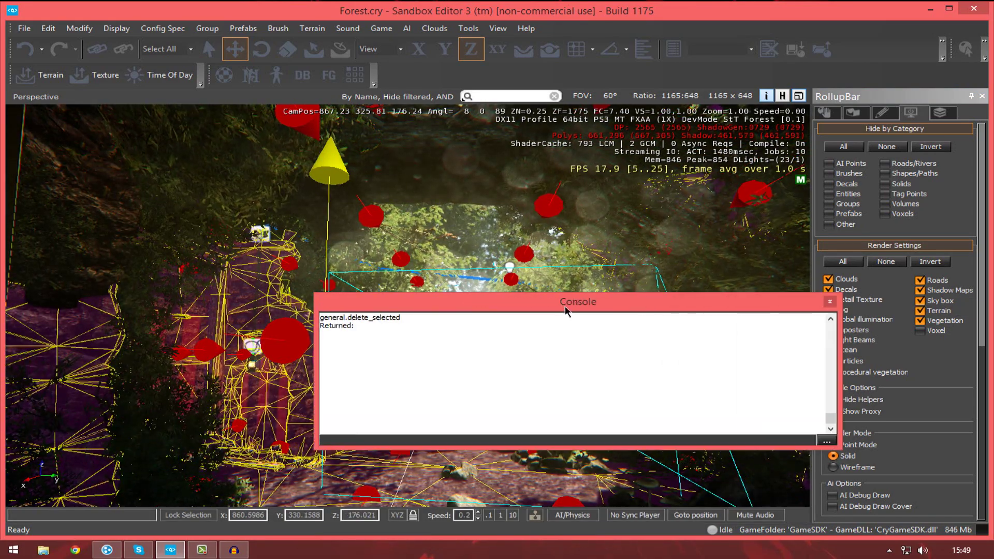
{"action": "left_click_drag", "start_coordinate": [567, 308], "coordinate": [496, 502]}
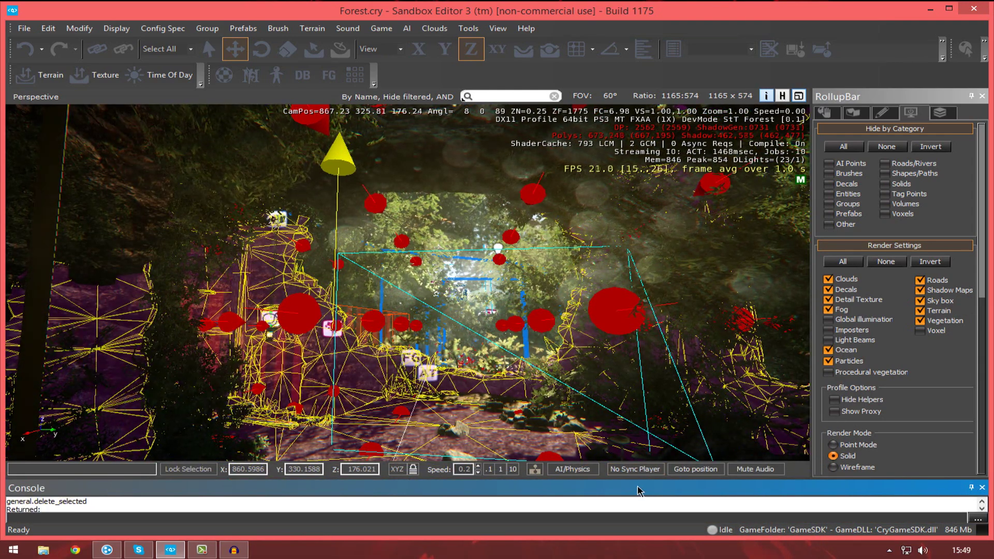
{"action": "left_click", "coordinate": [873, 104]}
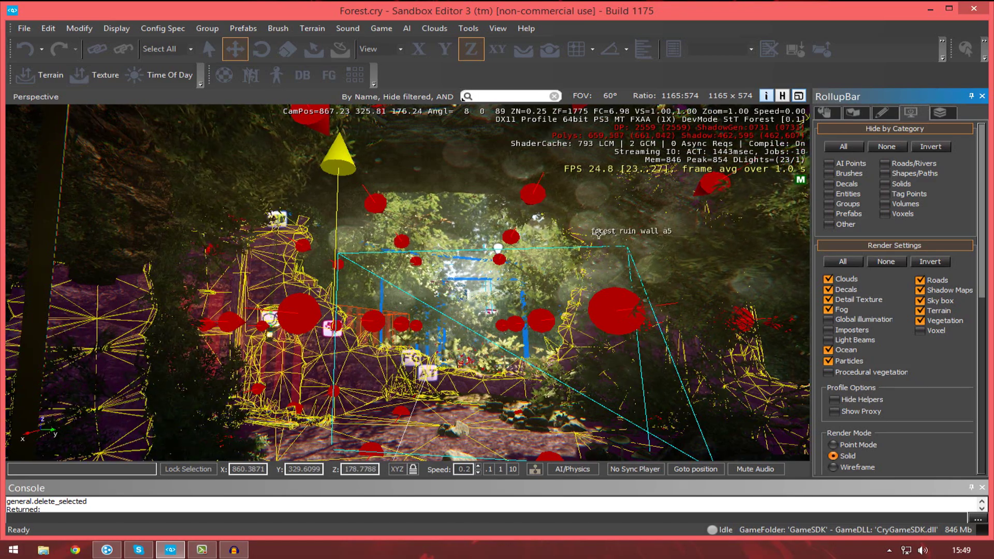
{"action": "right_click_drag", "start_coordinate": [634, 228], "coordinate": [767, 232]}
{"action": "right_click_drag", "start_coordinate": [414, 267], "coordinate": [590, 229]}
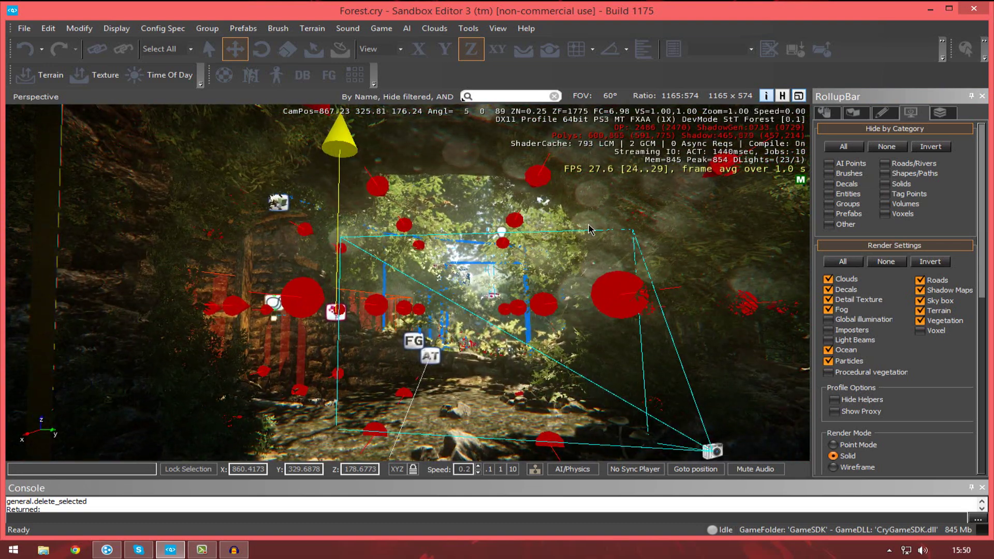